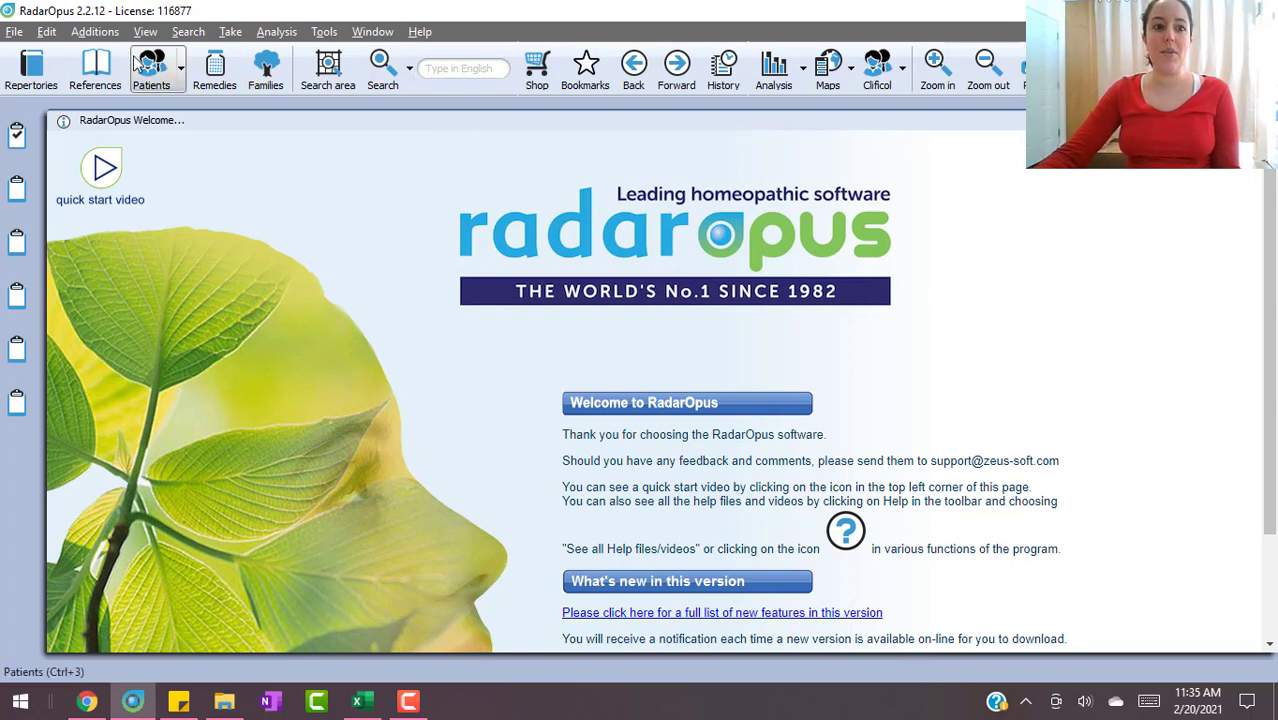
Search the list of repertories for "sch" and open Synthesis Treasure Edition 2009V.
click(31, 75)
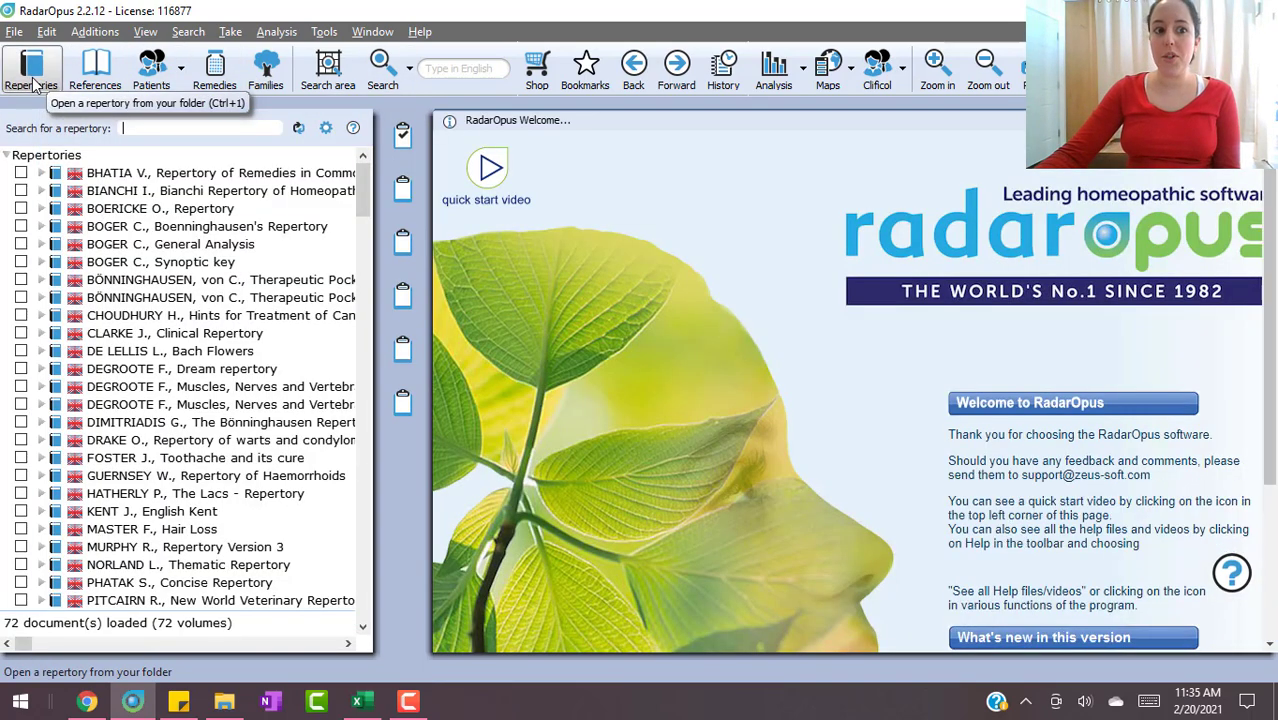
click(172, 130)
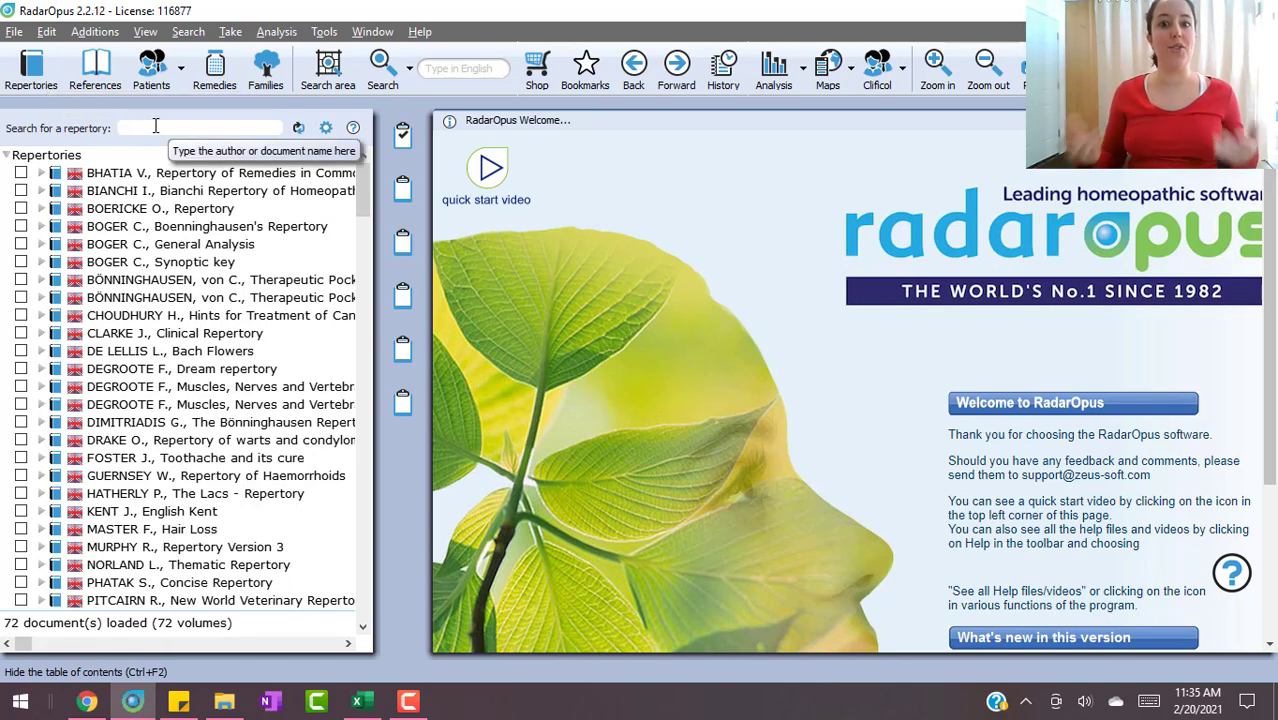
text(sch)
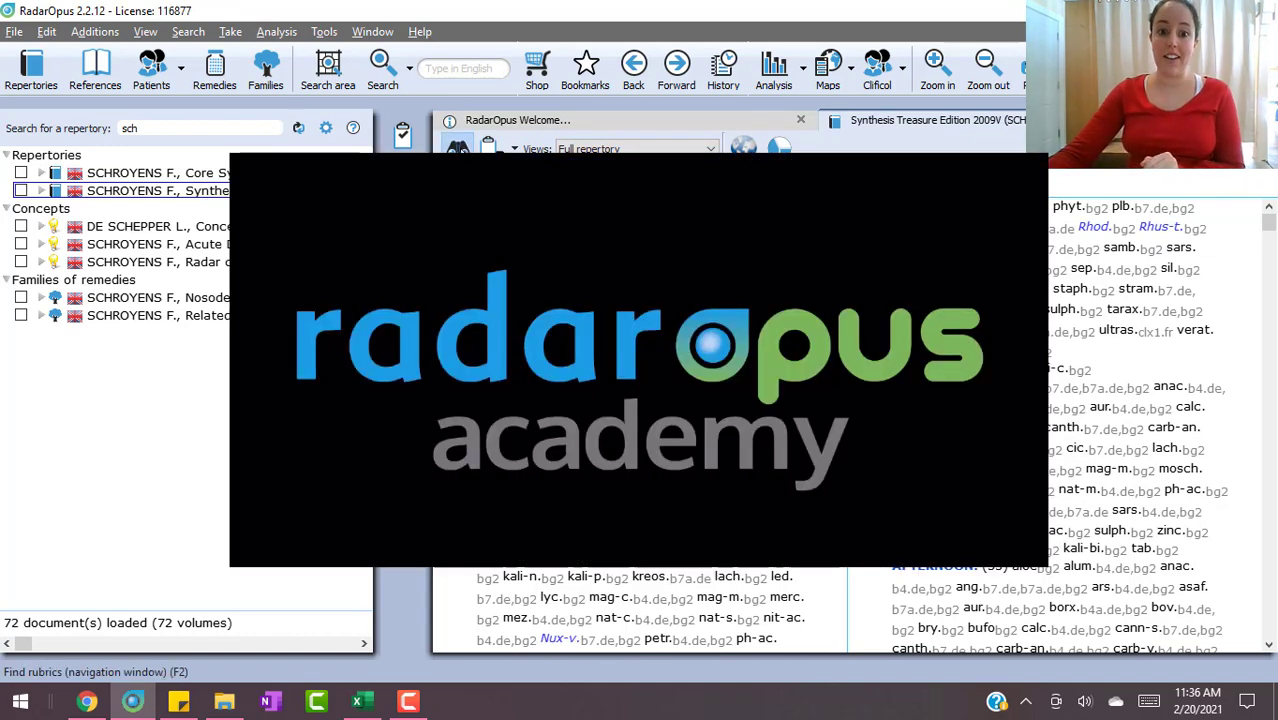
Open the Extremities chapter in the repertory's rubric navigation window by searching for "extre".
key(F2)
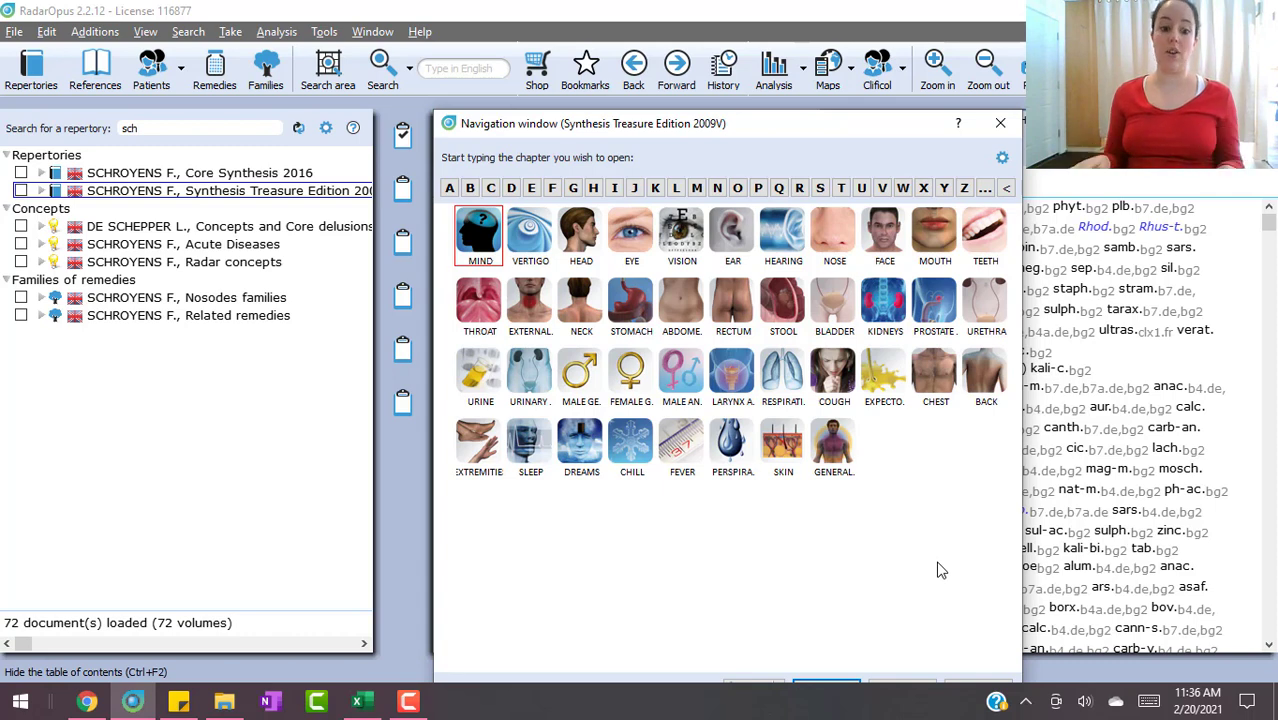
text(extre)
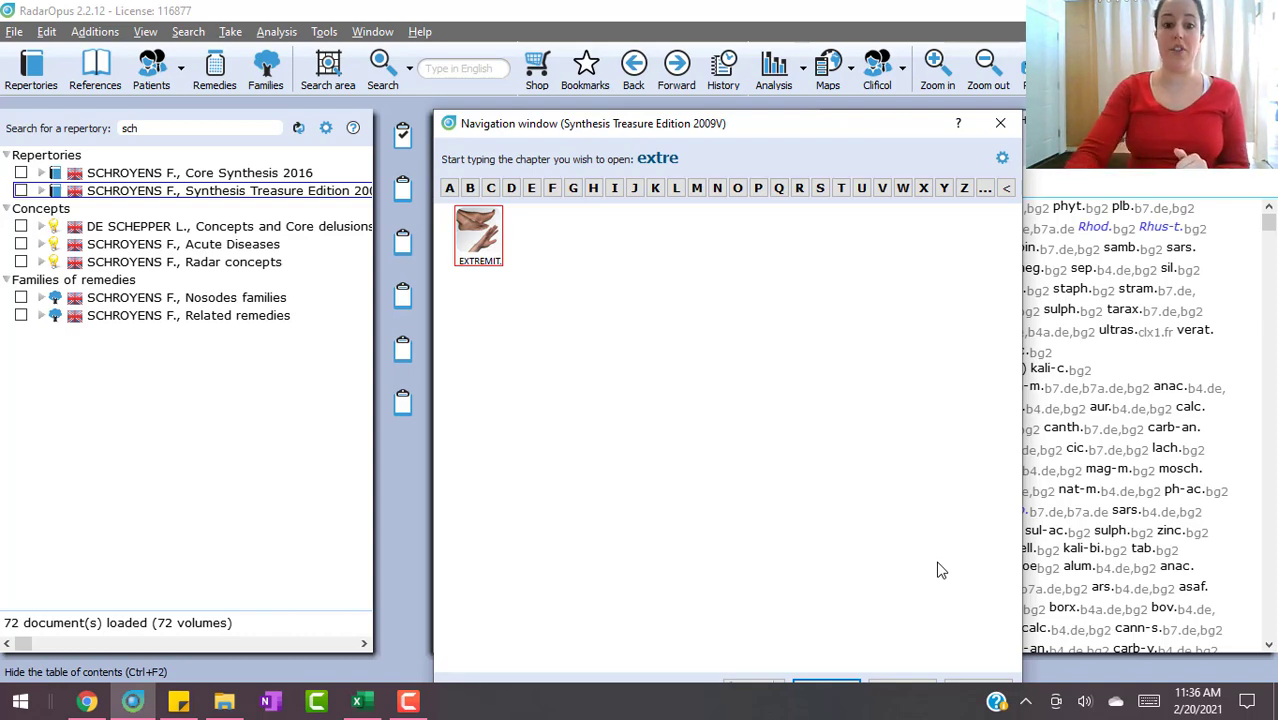
key(Return)
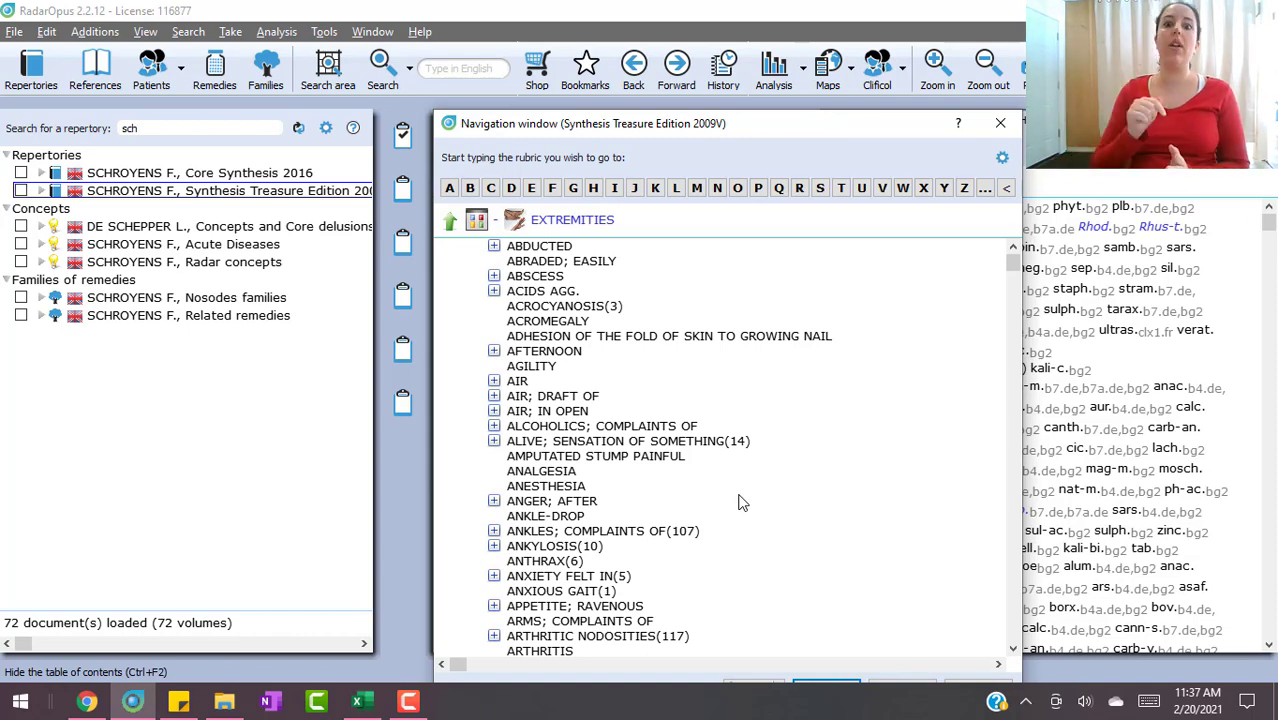
Go to the rubric EXTREMITIES - SPRAINS - Ankles and add it to the first clipboard.
scroll(830, 350, down, 7)
scroll(812, 374, down, 15)
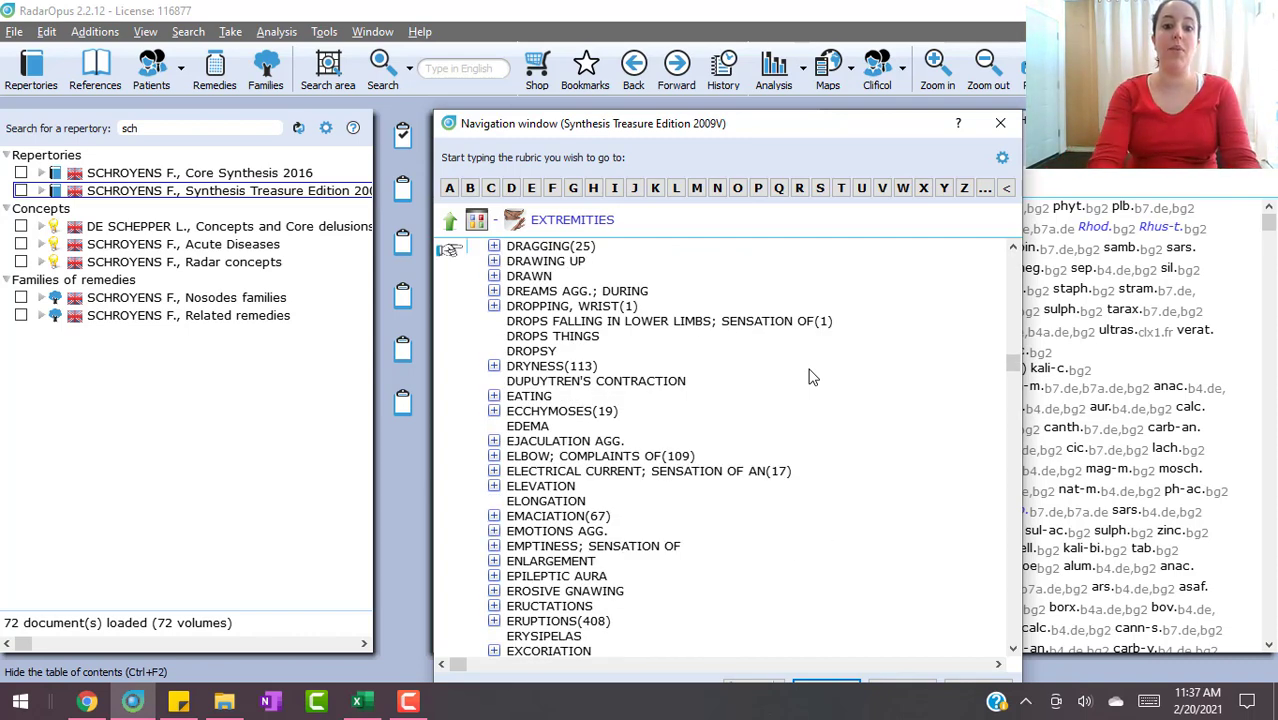
text(sprai)
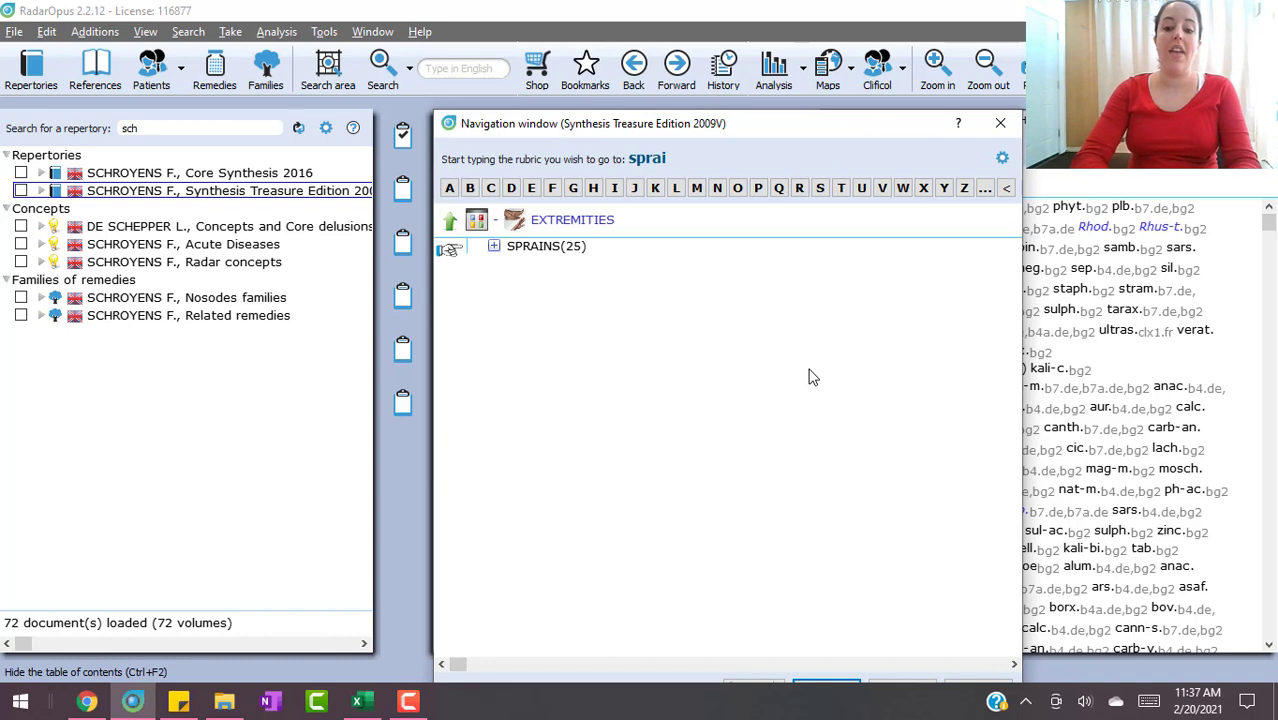
key(Return)
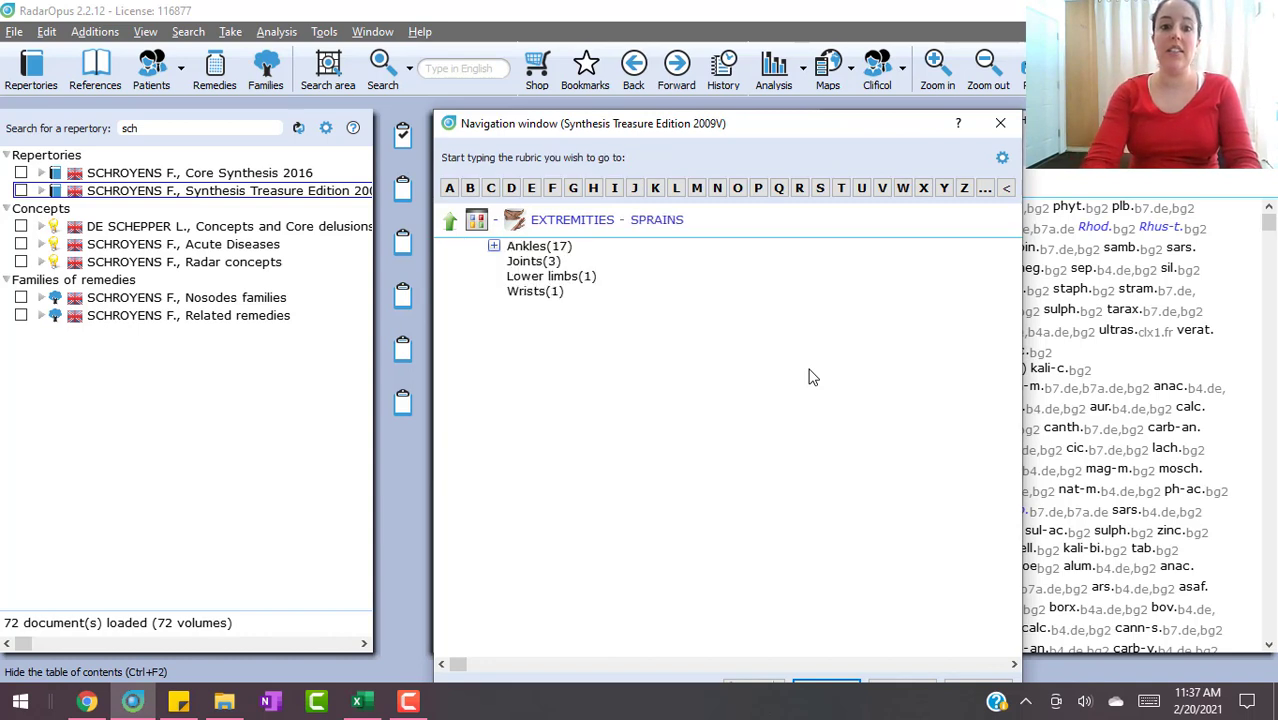
text(an)
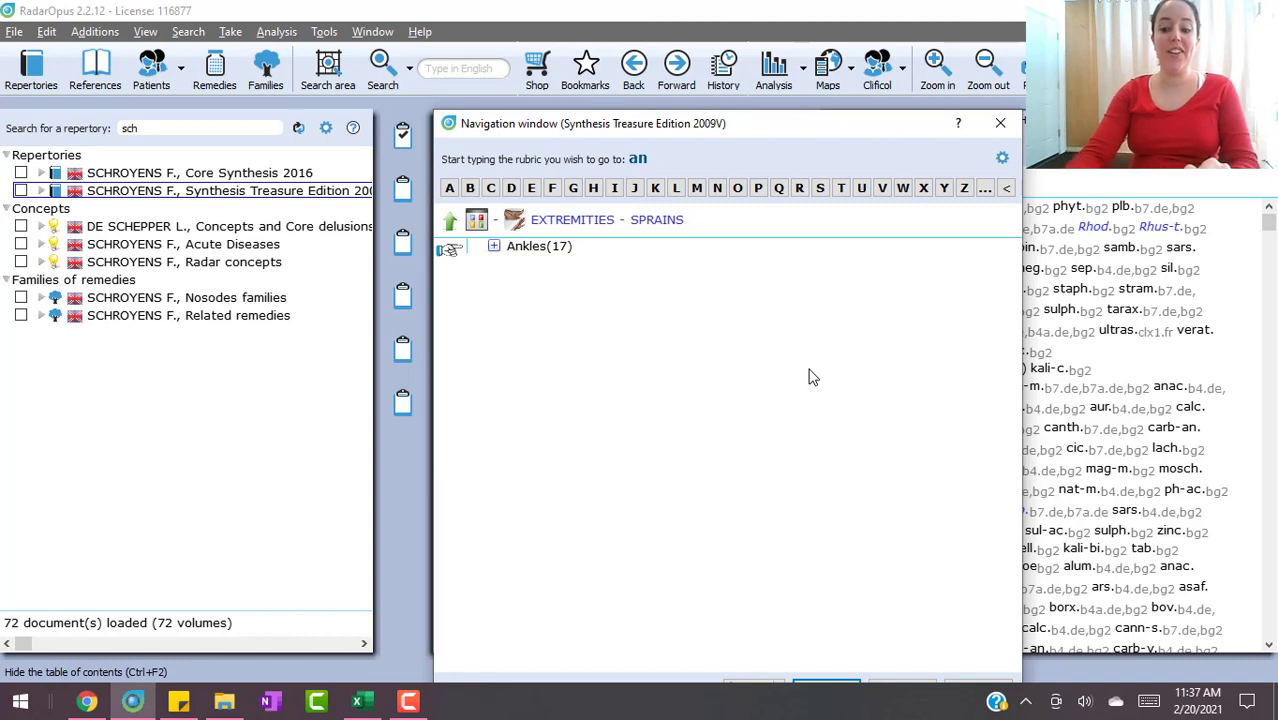
key(Return)
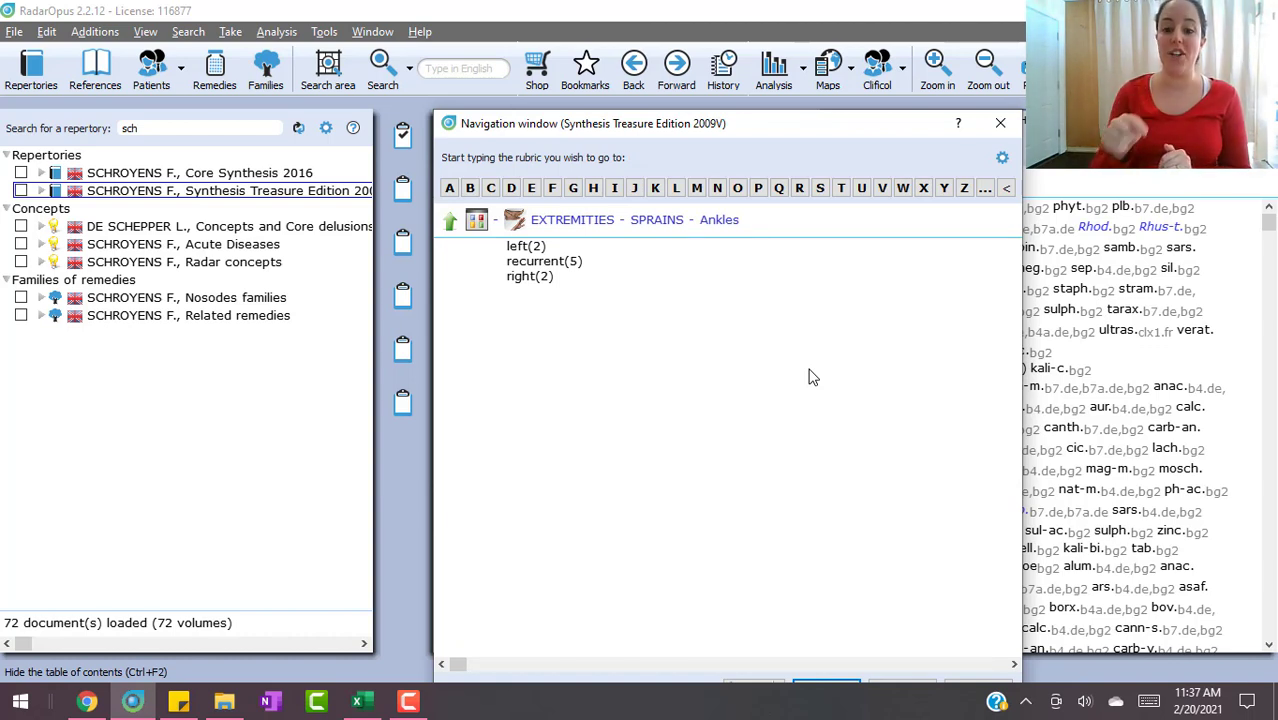
key(Return)
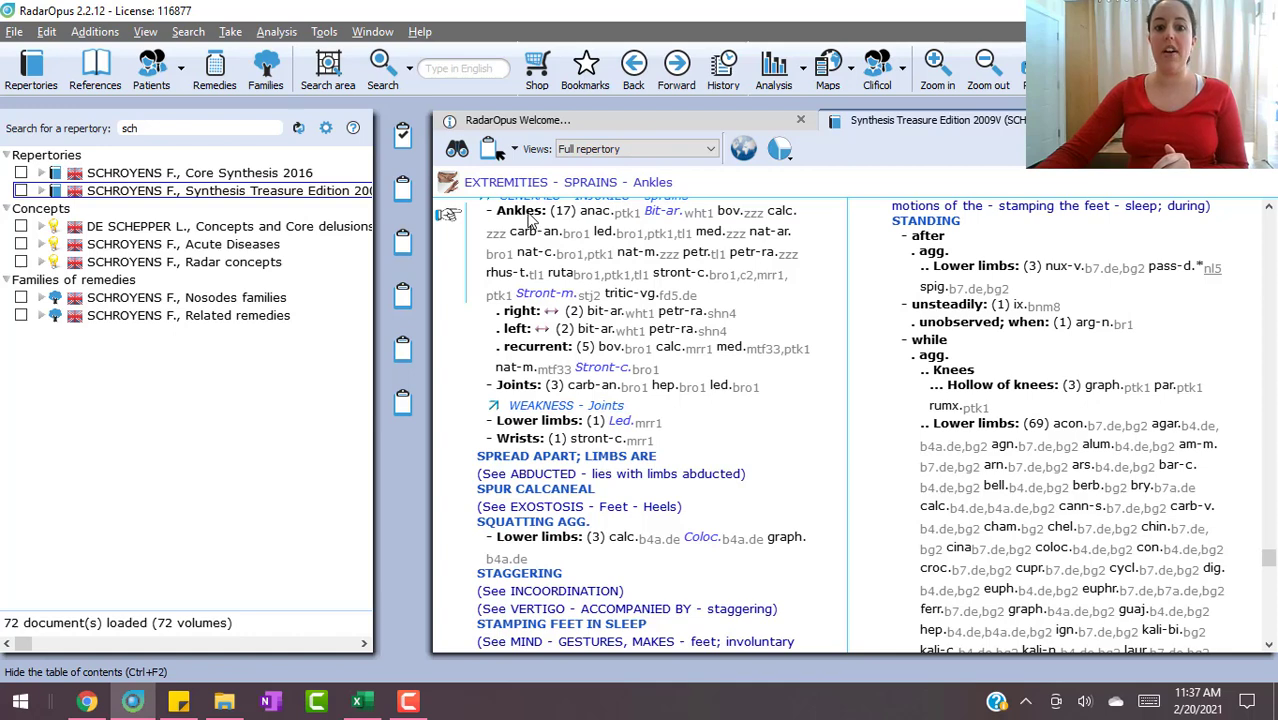
drag(530, 222, 404, 146)
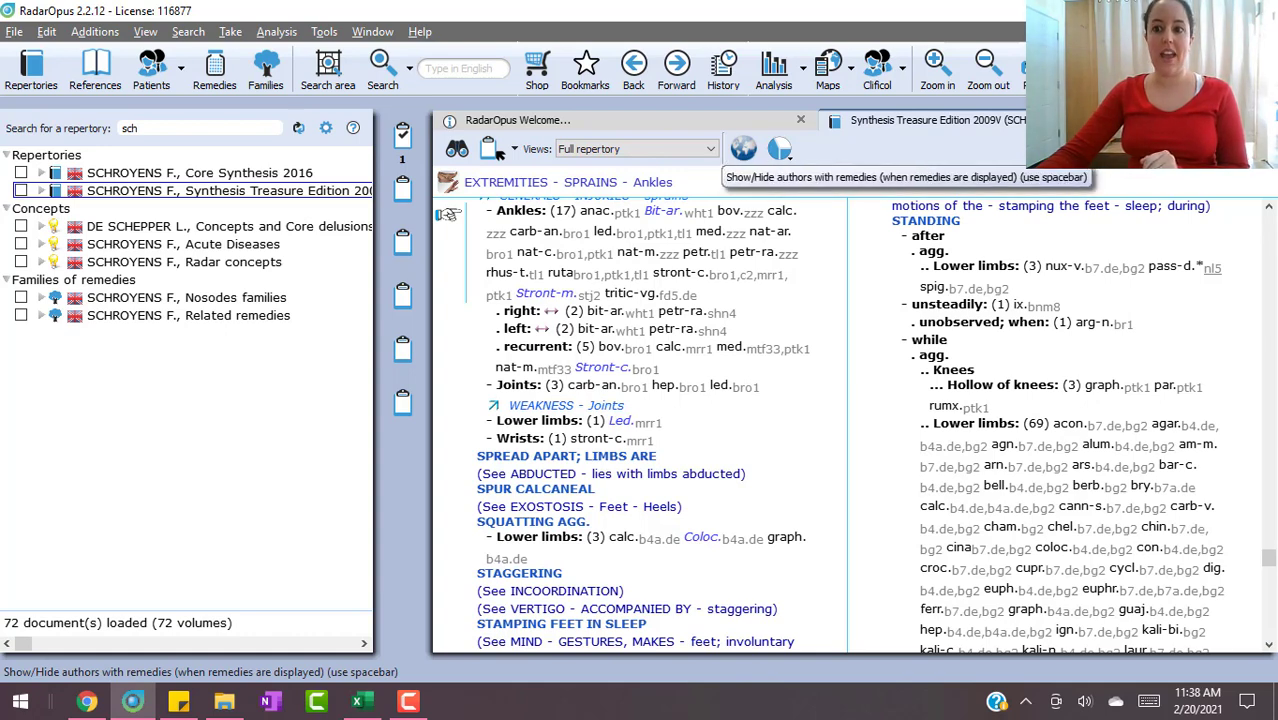
Hide the author references beside the remedies and show them again.
key(space)
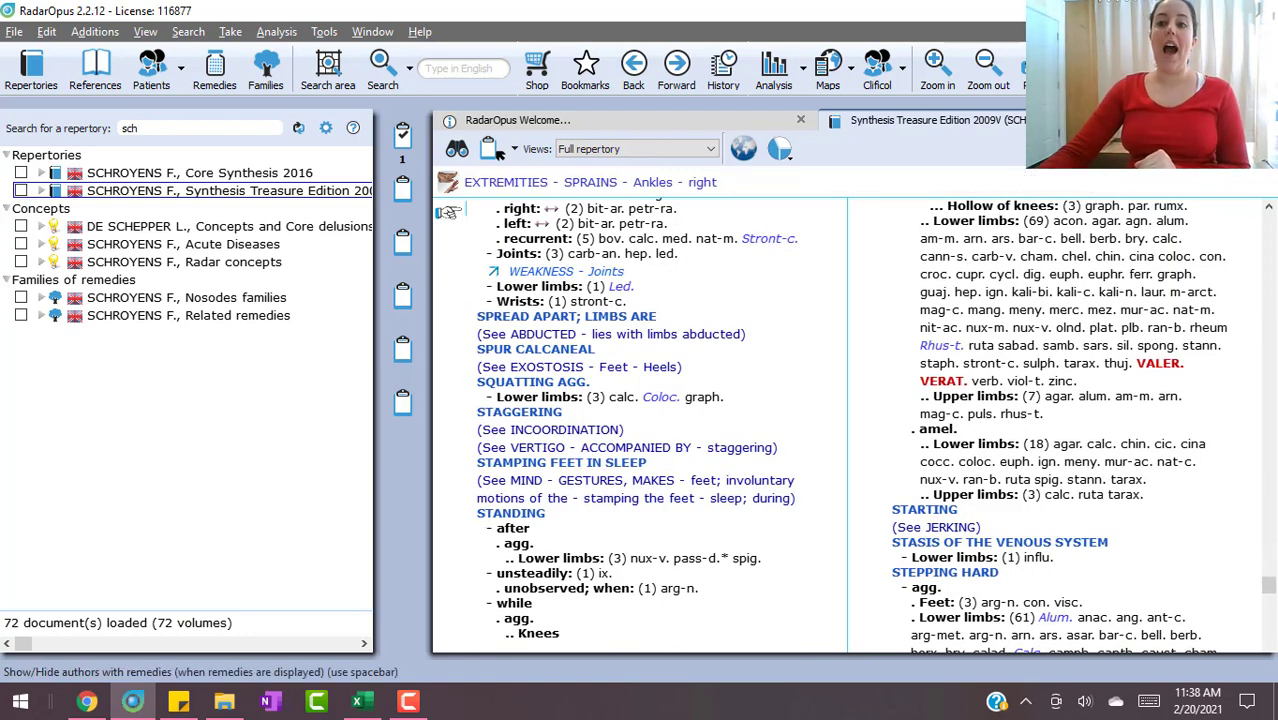
key(space)
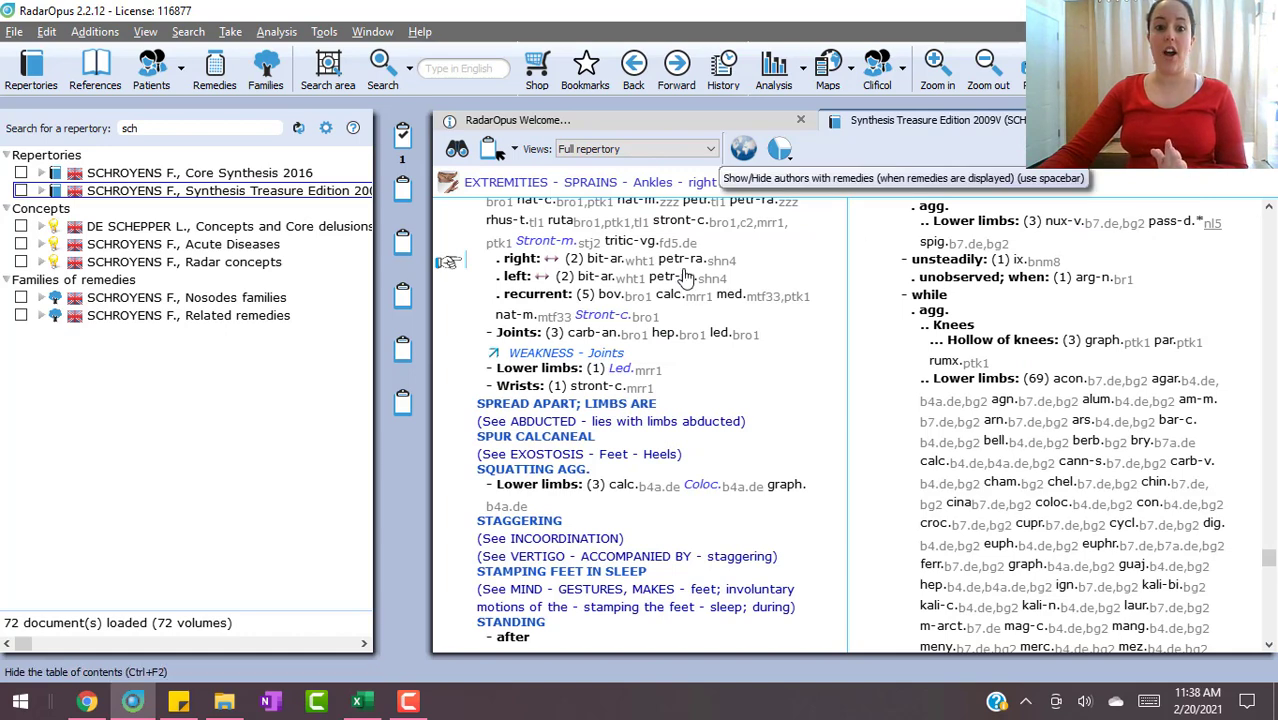
scroll(753, 337, up, 1)
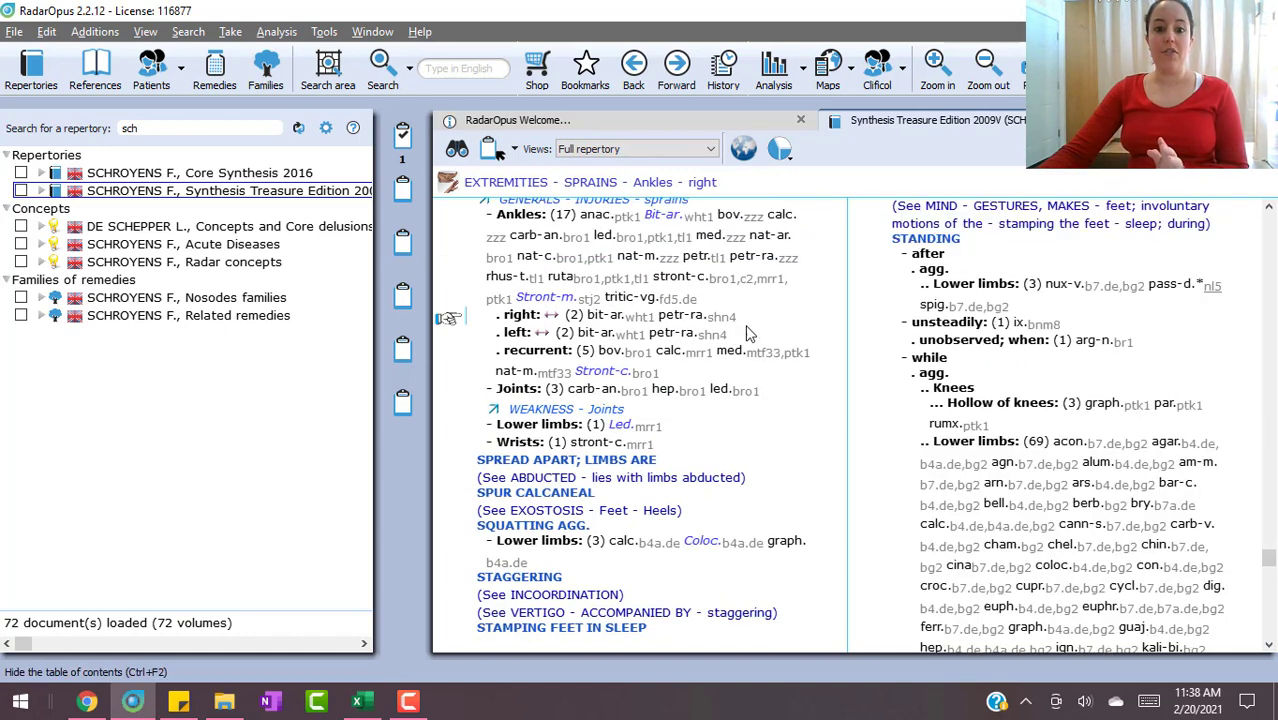
View the source information for the ptk1 reference in the Ankles rubric, return to the repertory and select the recurrent sub-rubric.
click(626, 218)
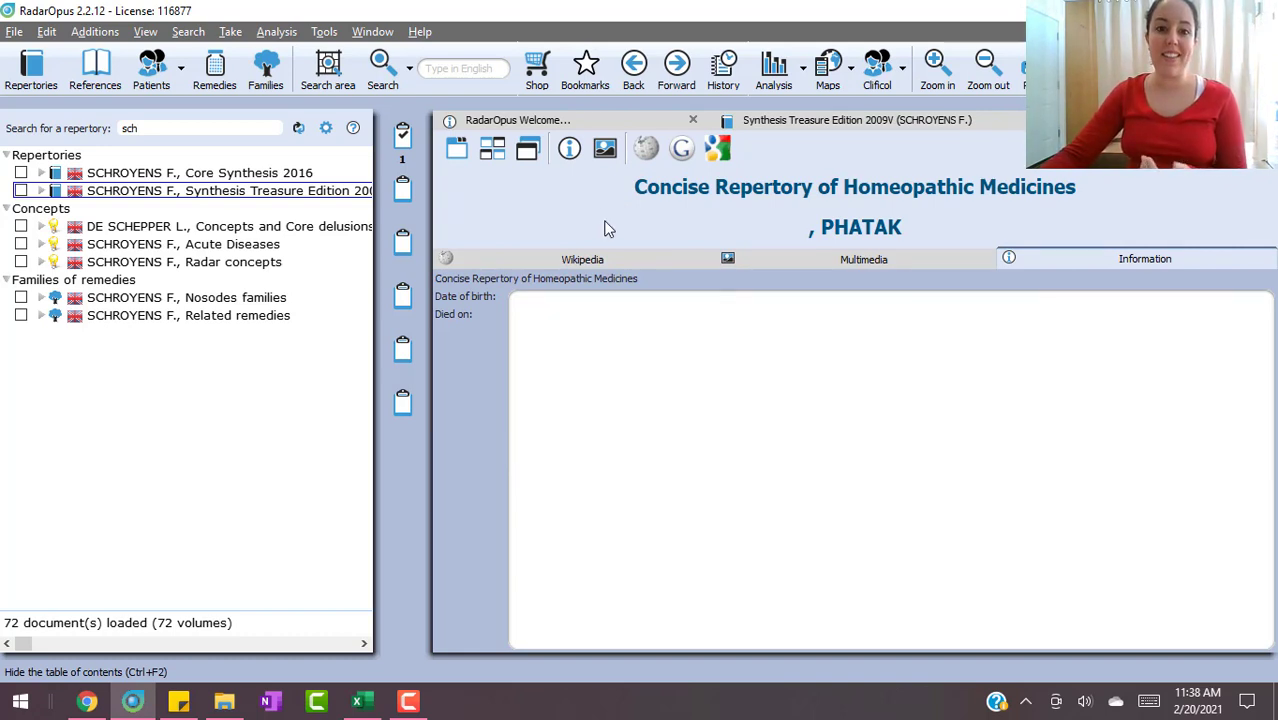
click(803, 120)
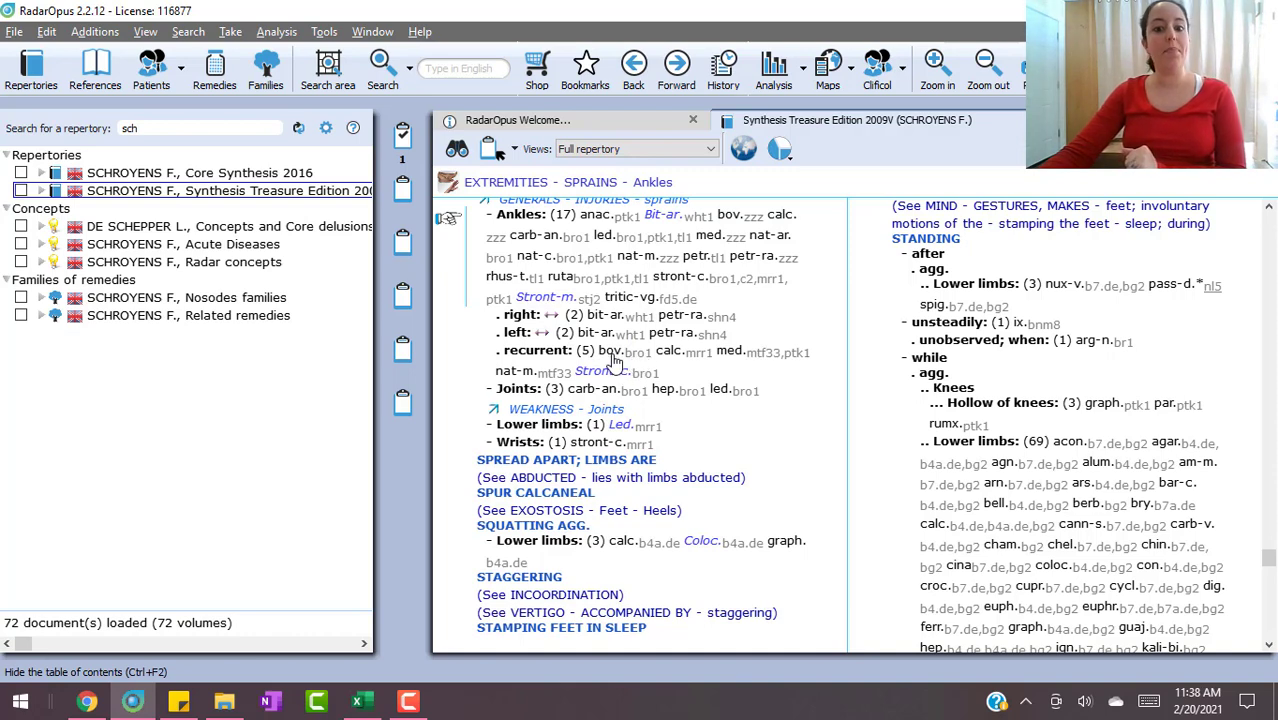
click(546, 358)
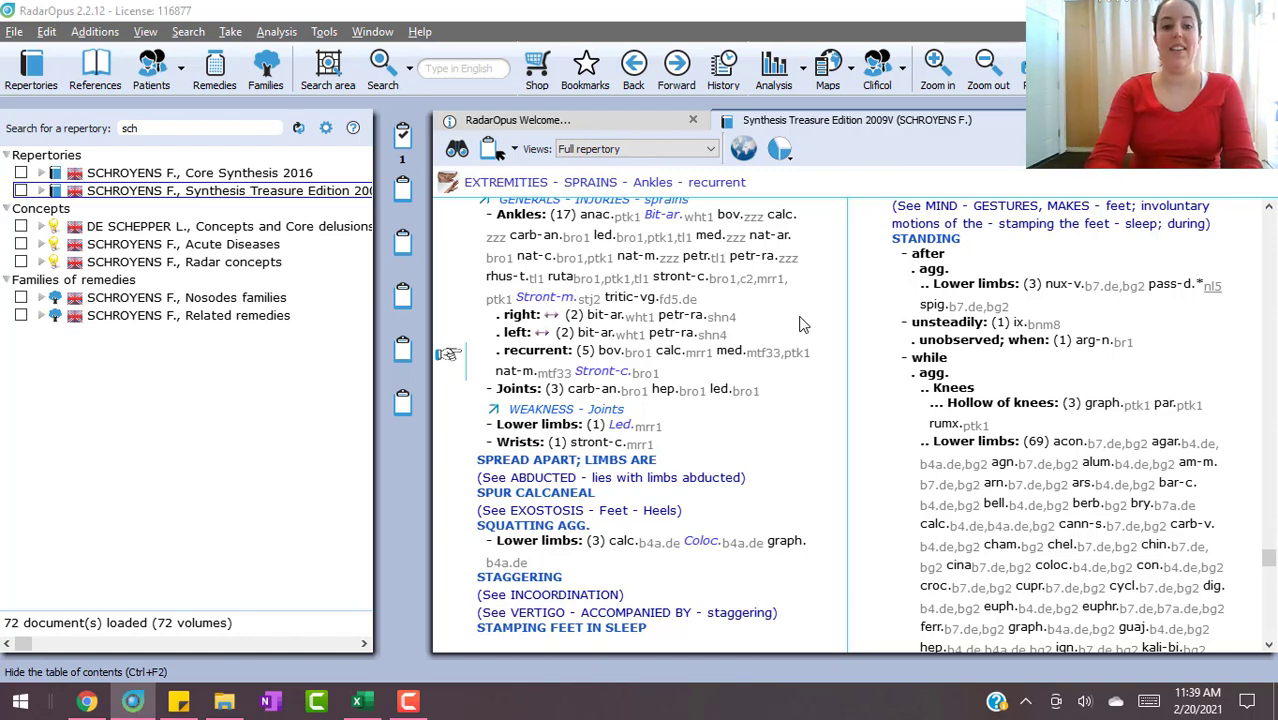
Look up the rubric EXTREMITIES - COLD - applications through the navigation window.
text(extre)
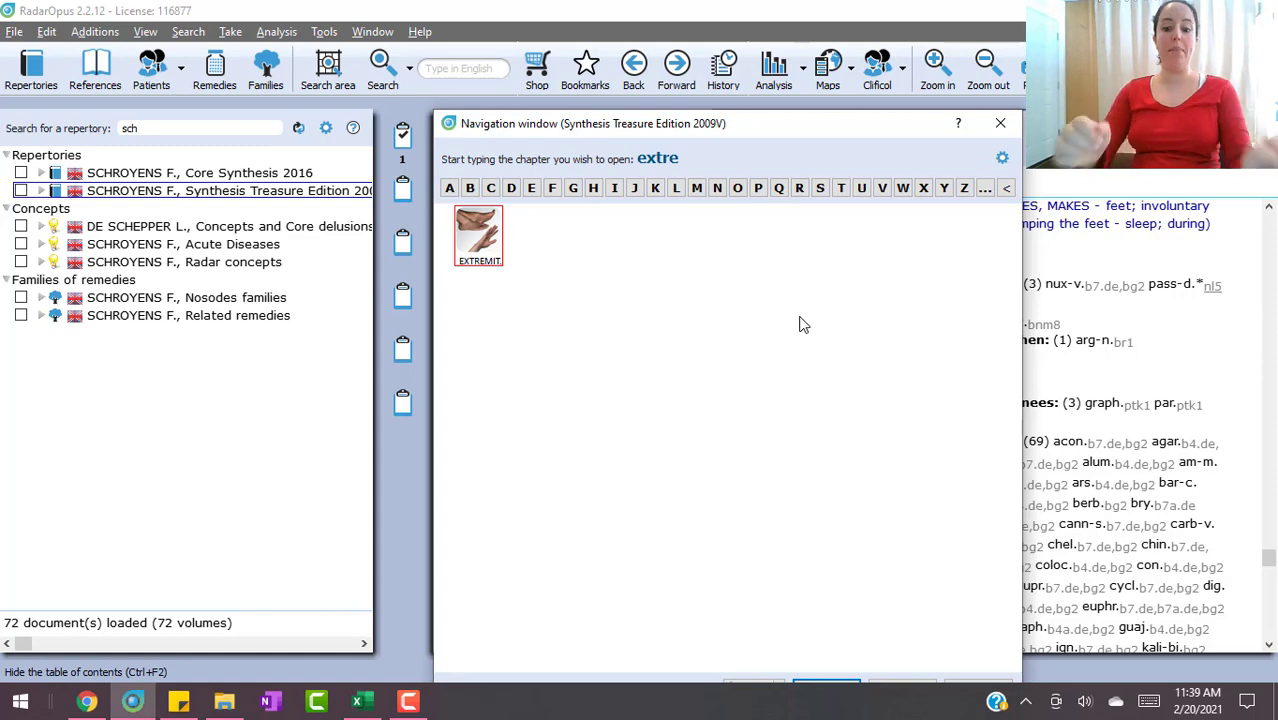
key(Return)
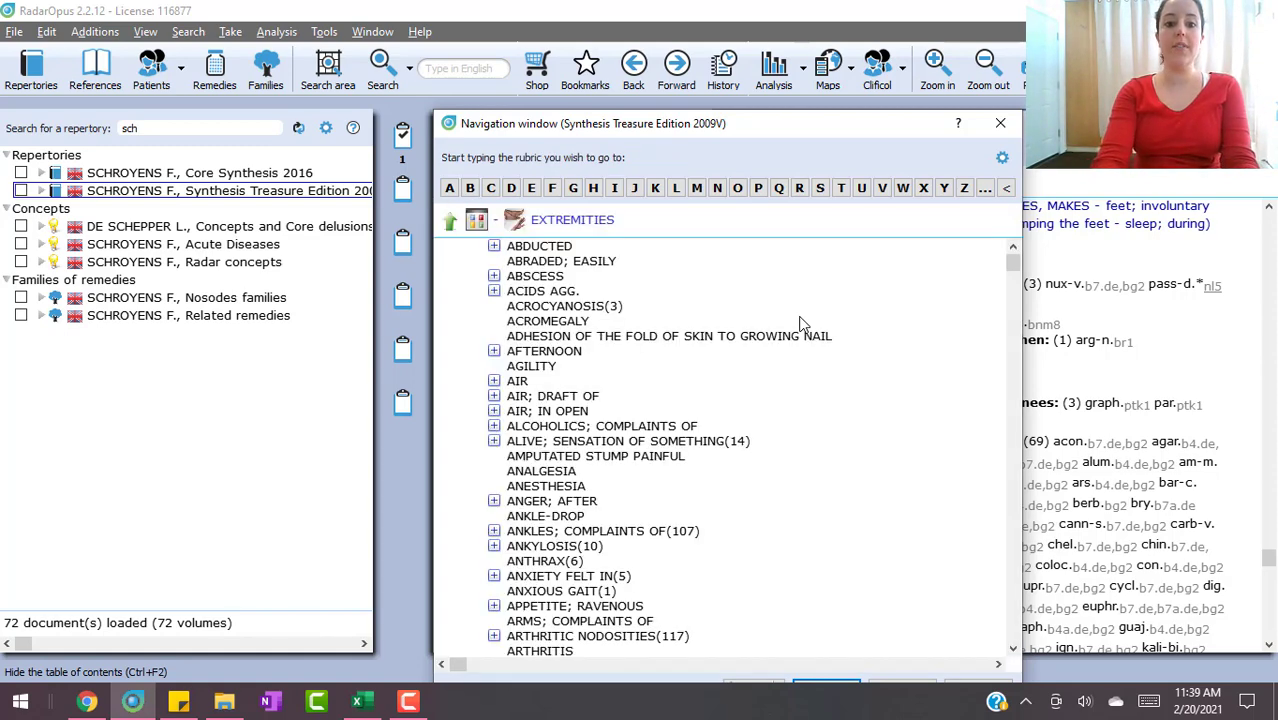
text(cold)
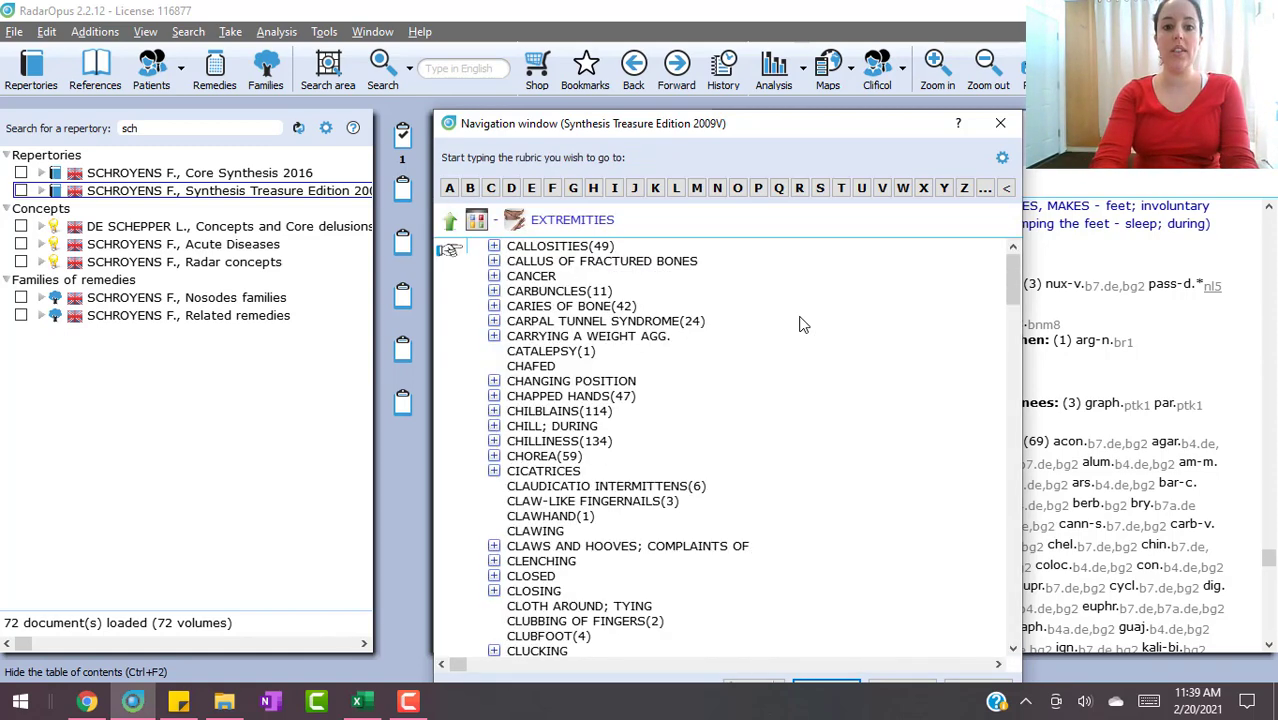
key(Return)
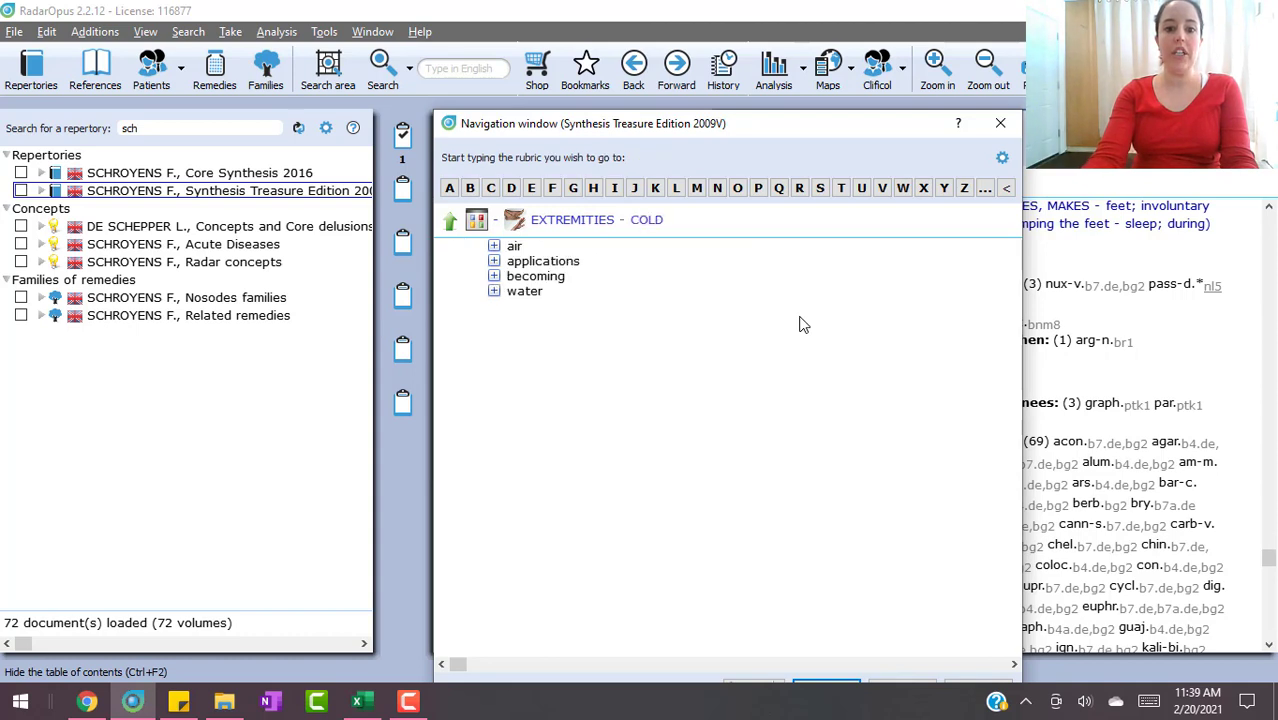
text(appl)
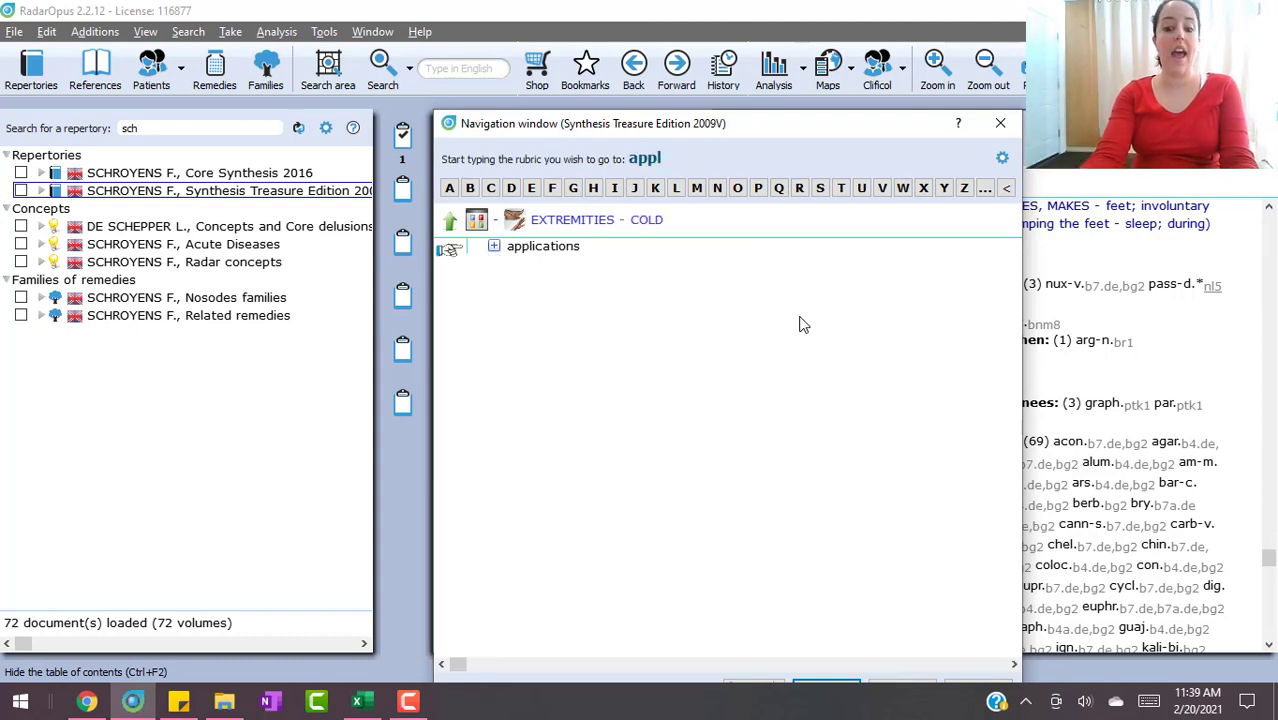
key(Return)
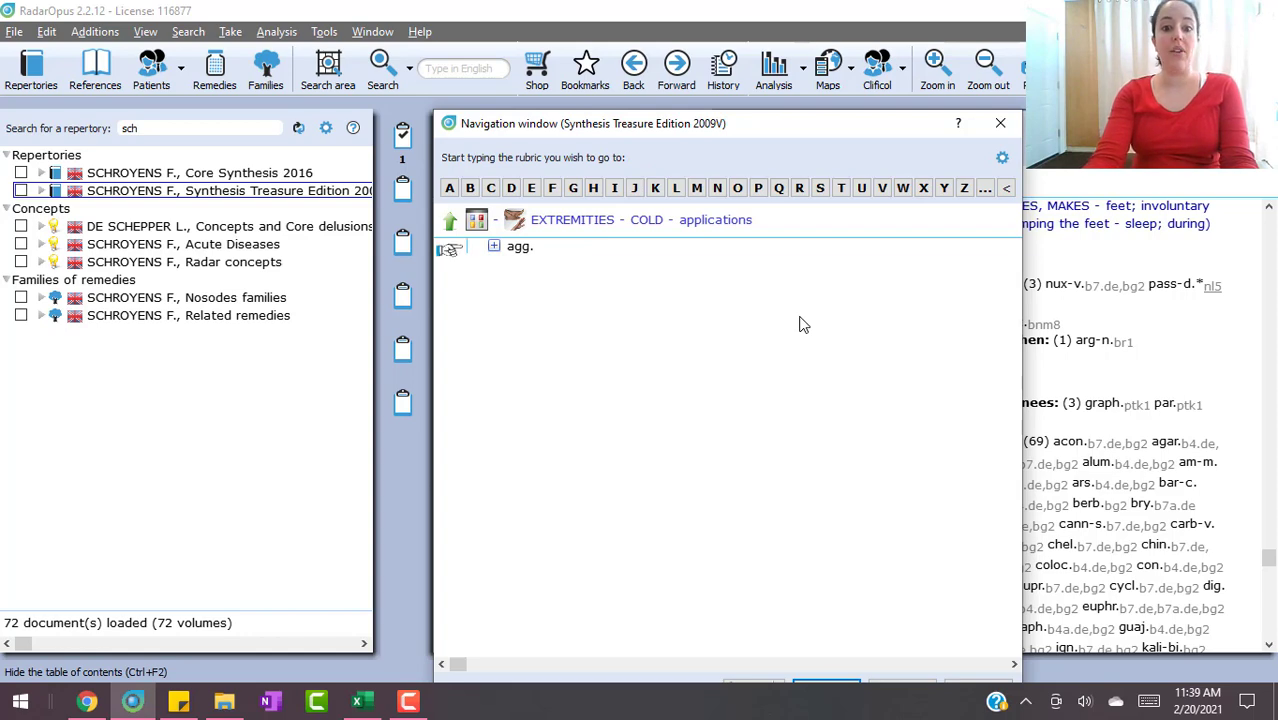
key(Return)
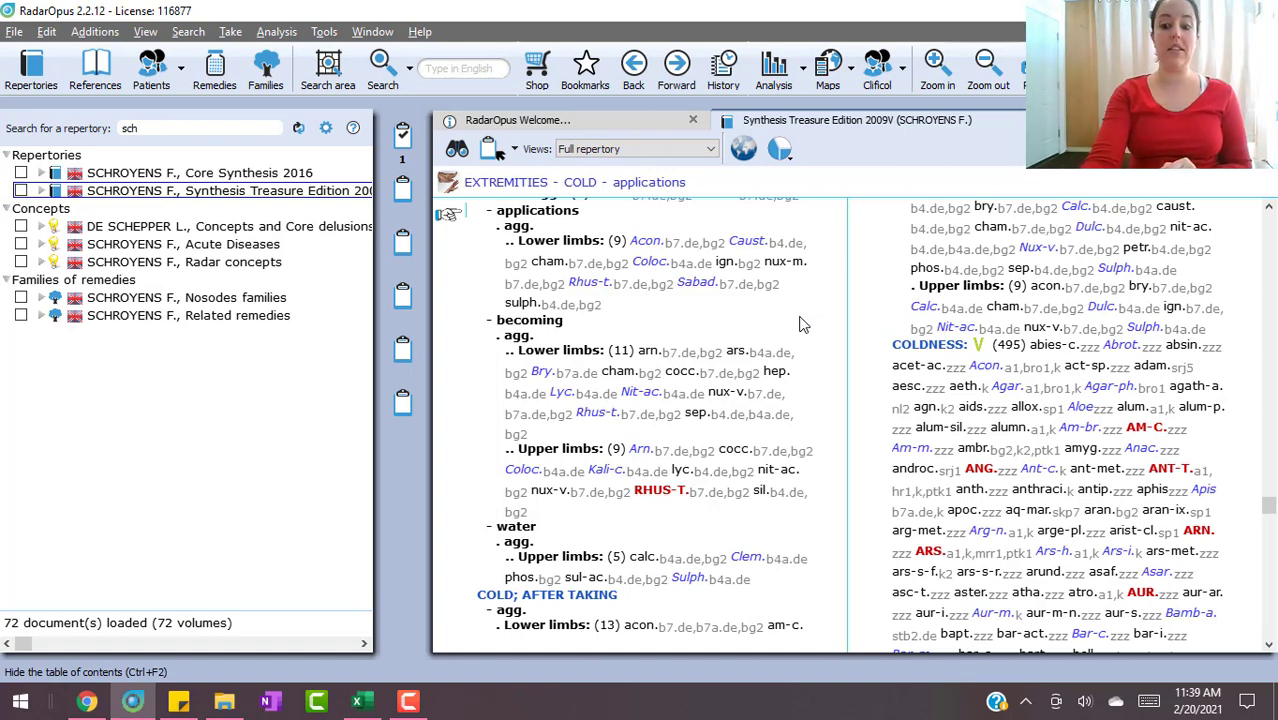
Return to the Extremities chapter level in the navigation window and go to the rubric PAIN - cold - applications - amel.
key(space)
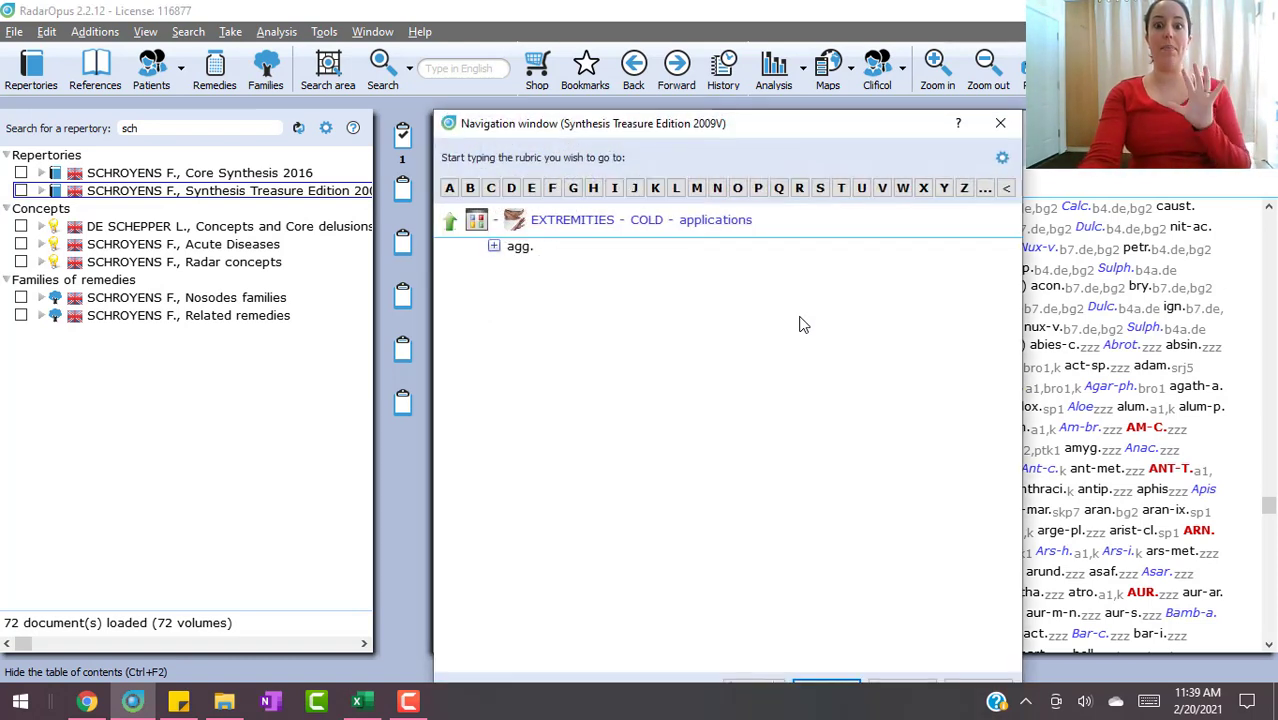
key(BackSpace)
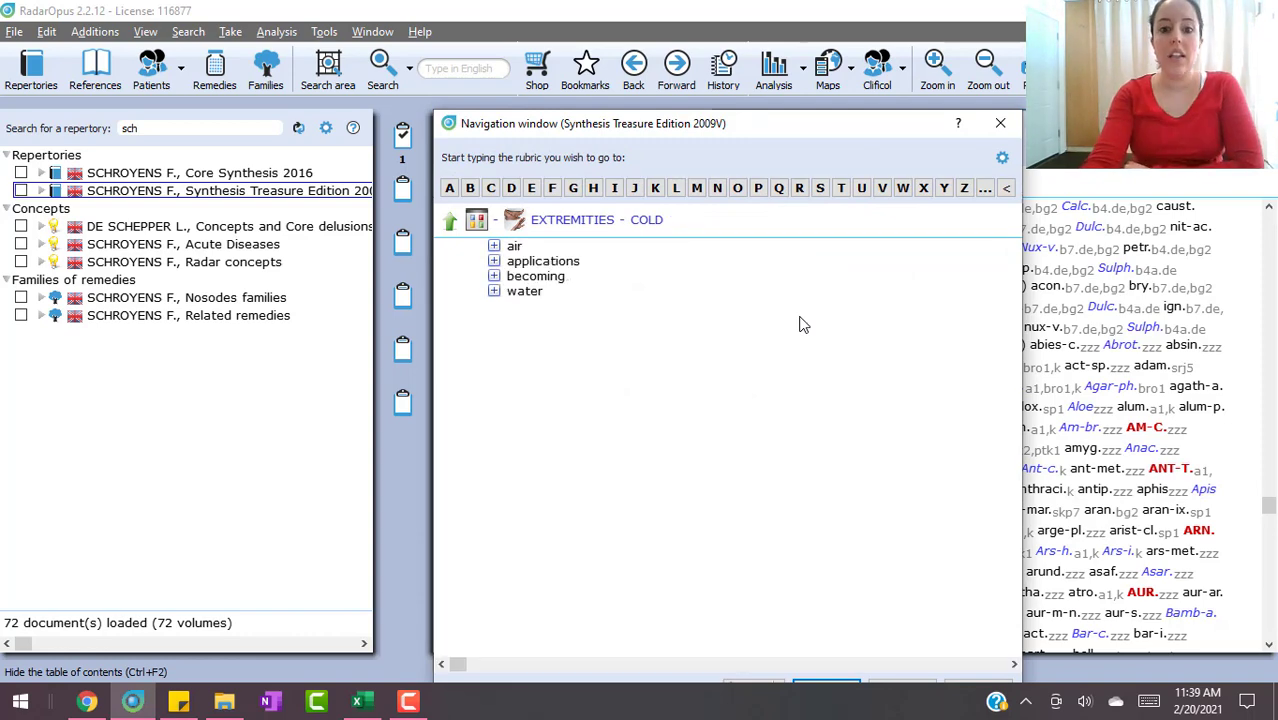
key(BackSpace)
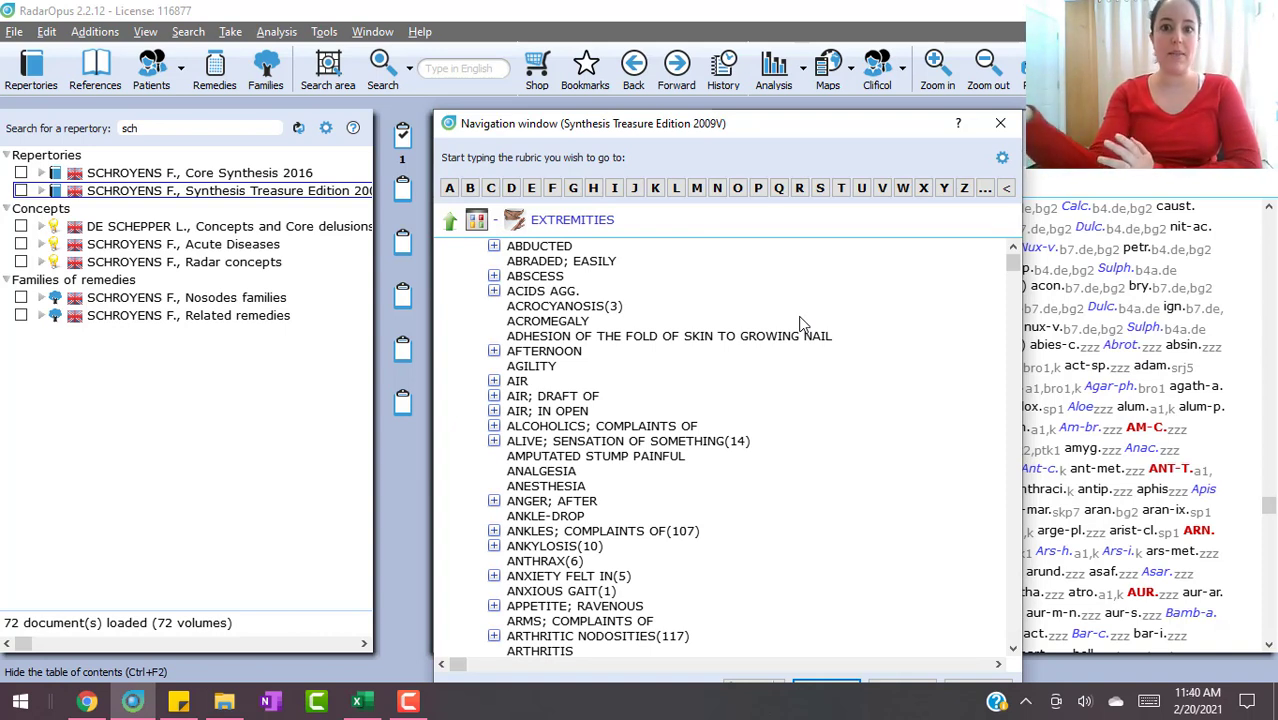
text(pain)
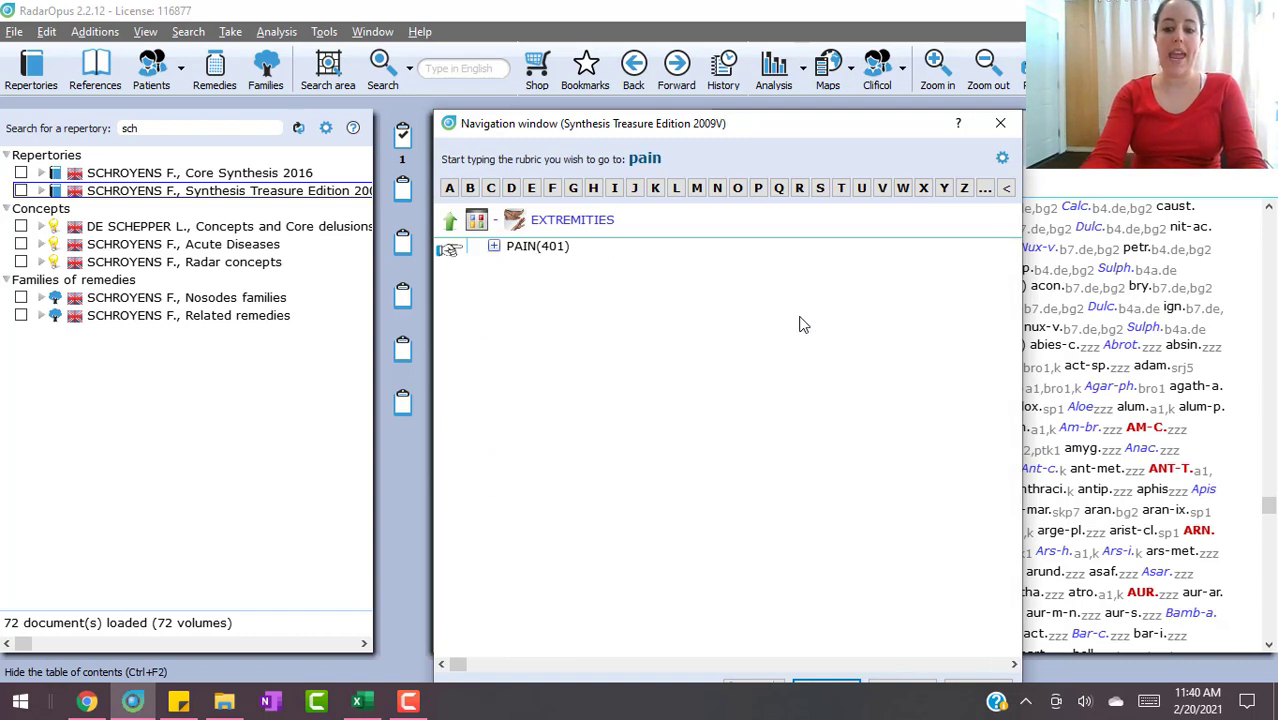
key(Return)
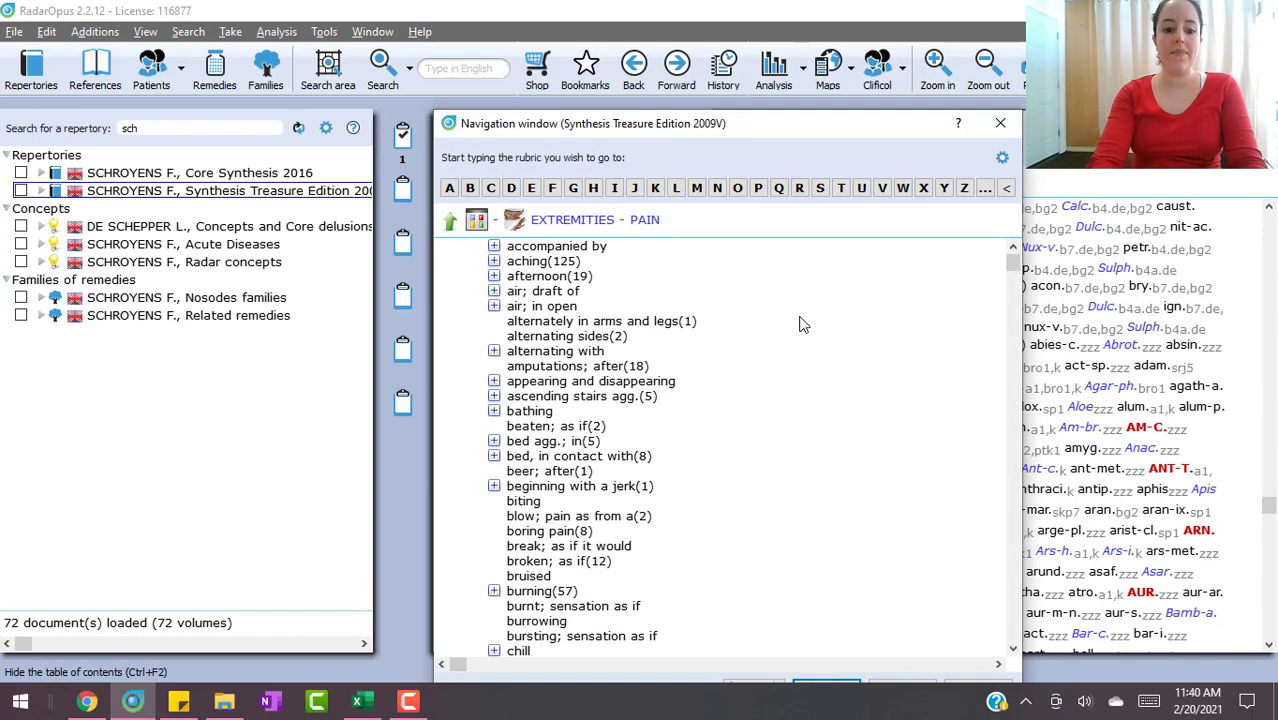
text(cold)
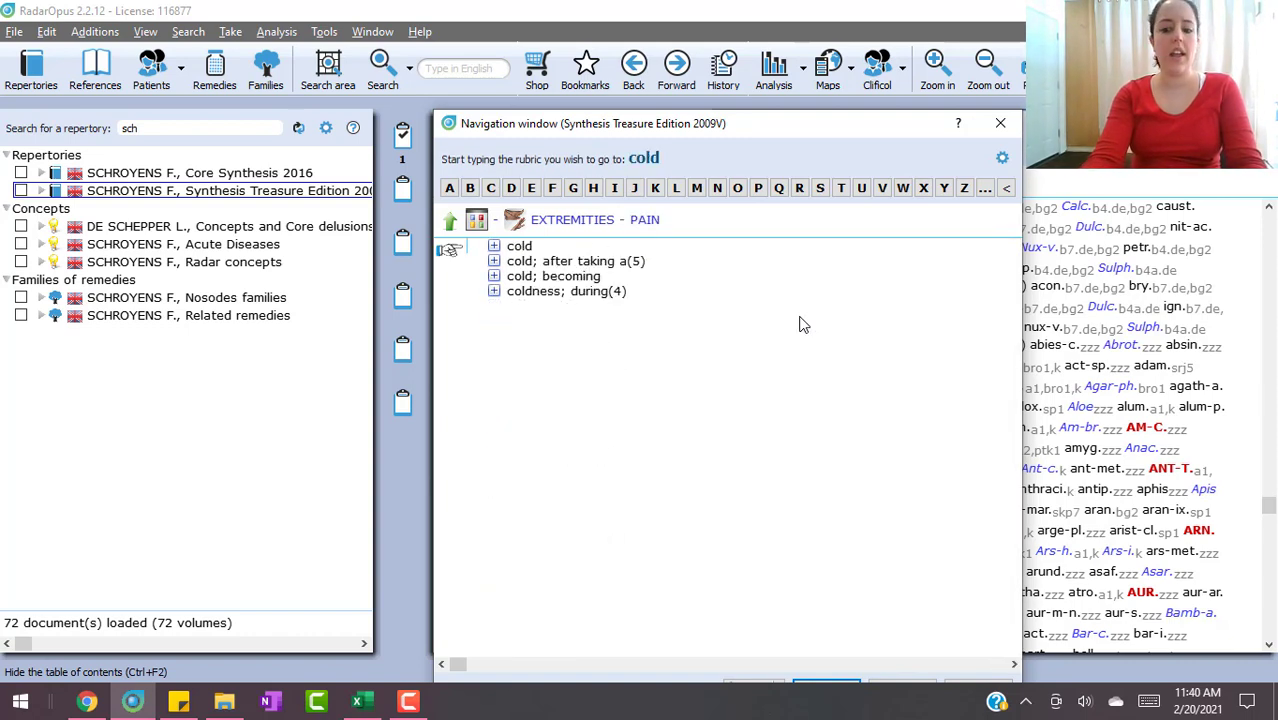
key(Return)
text(appl)
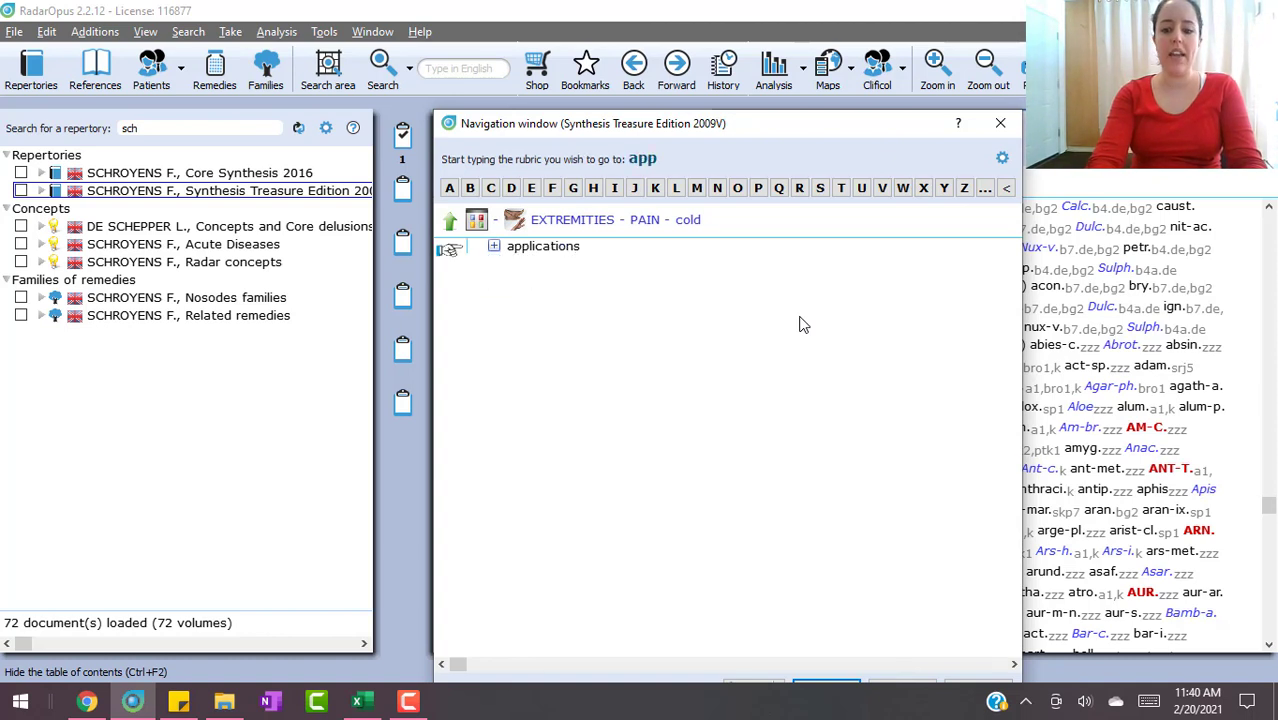
key(Return)
text(am)
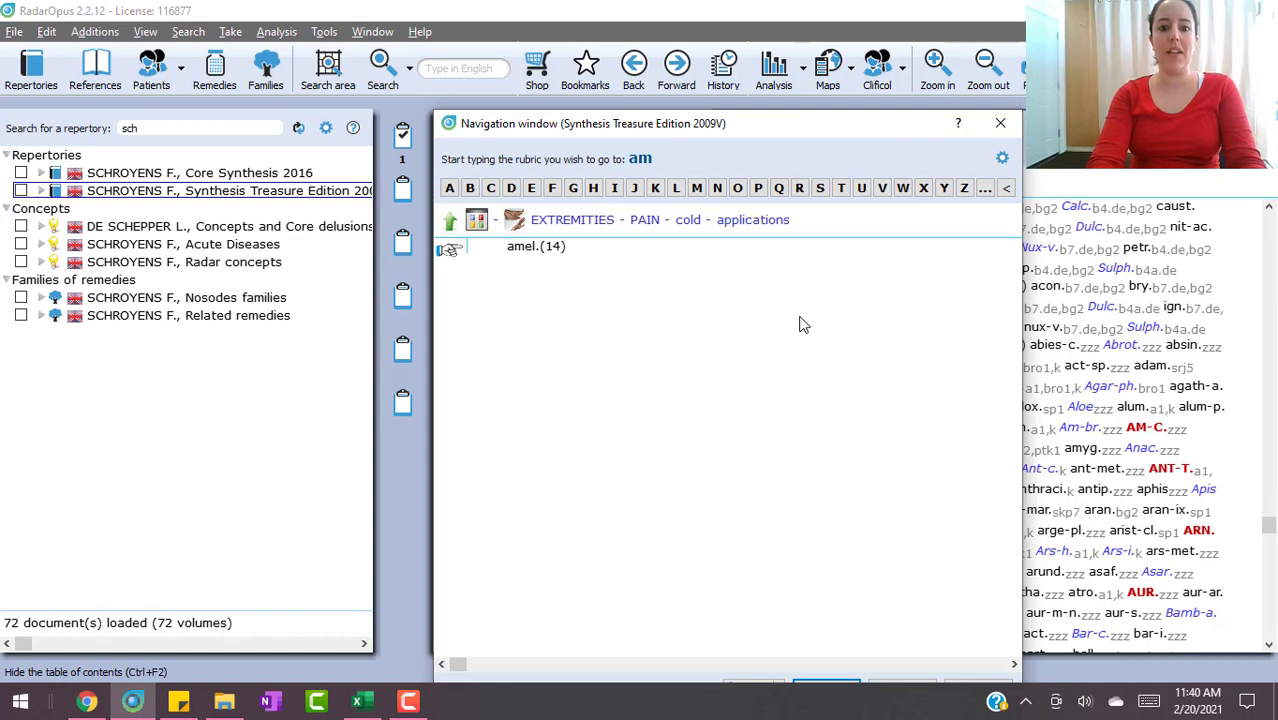
key(Return)
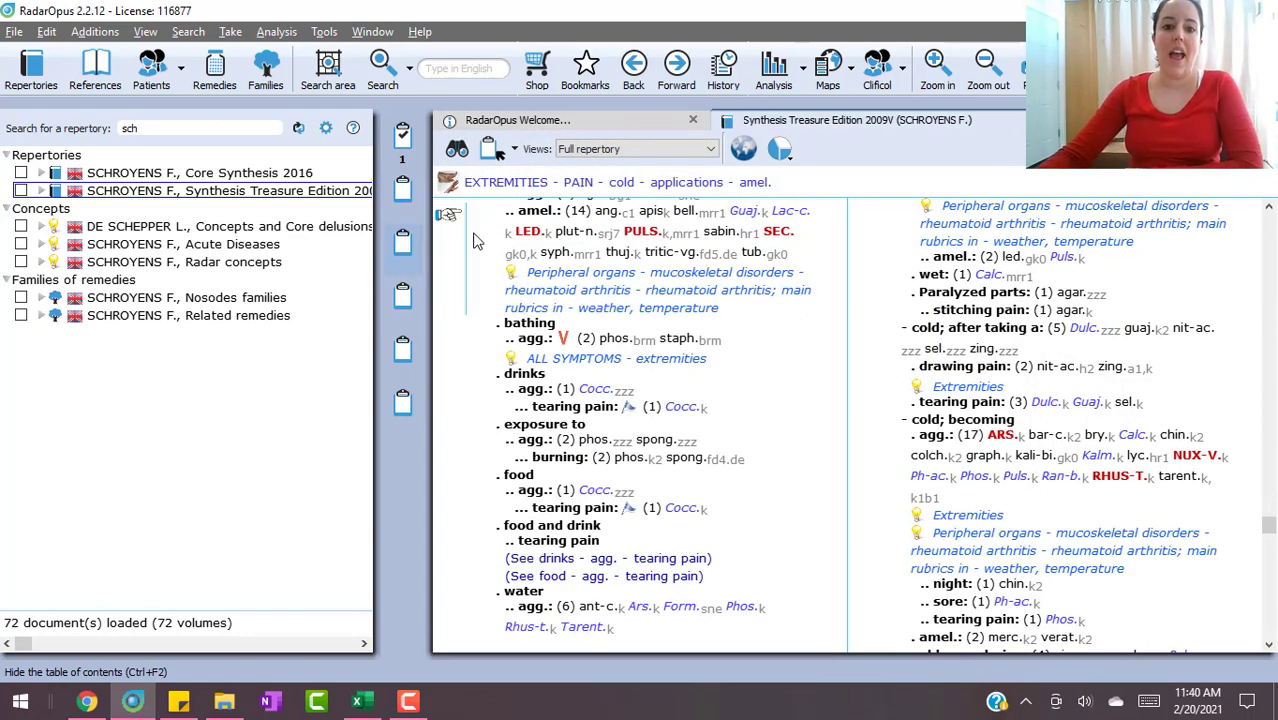
Add the rubric EXTREMITIES - PAIN - cold - applications - amel. to the first clipboard and open the Generals chapter in the navigation window.
drag(540, 218, 402, 142)
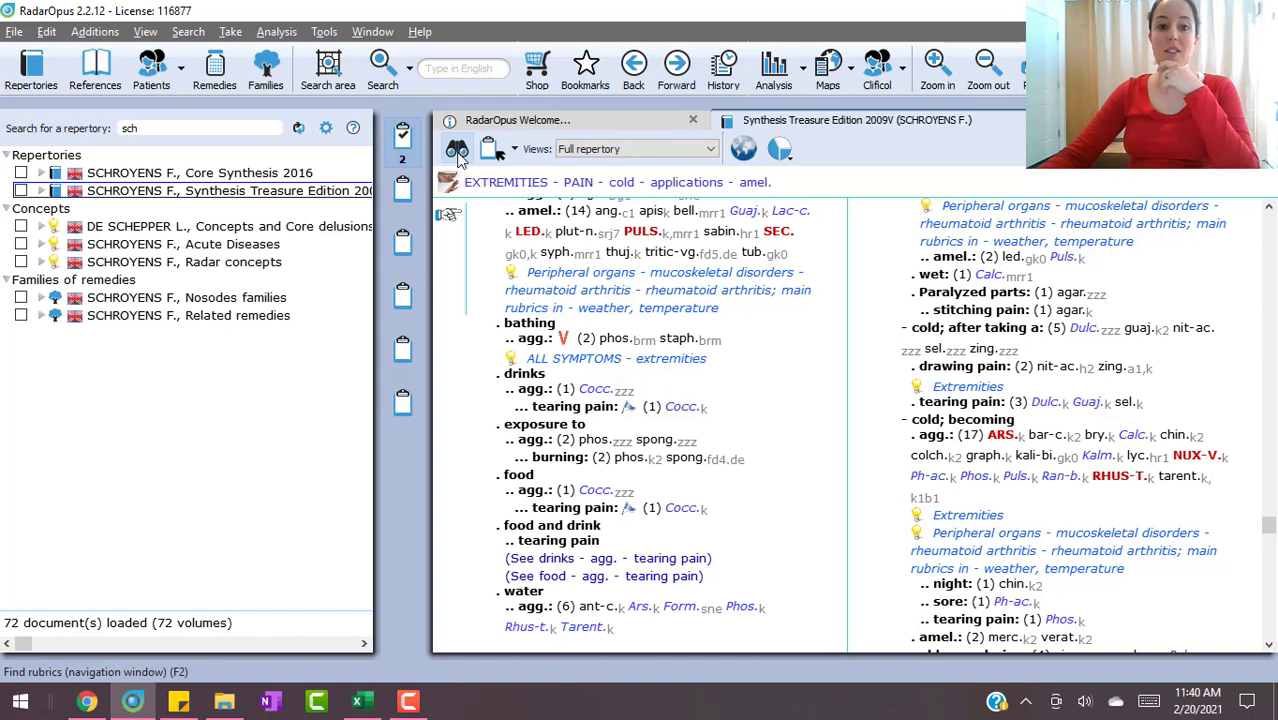
click(457, 151)
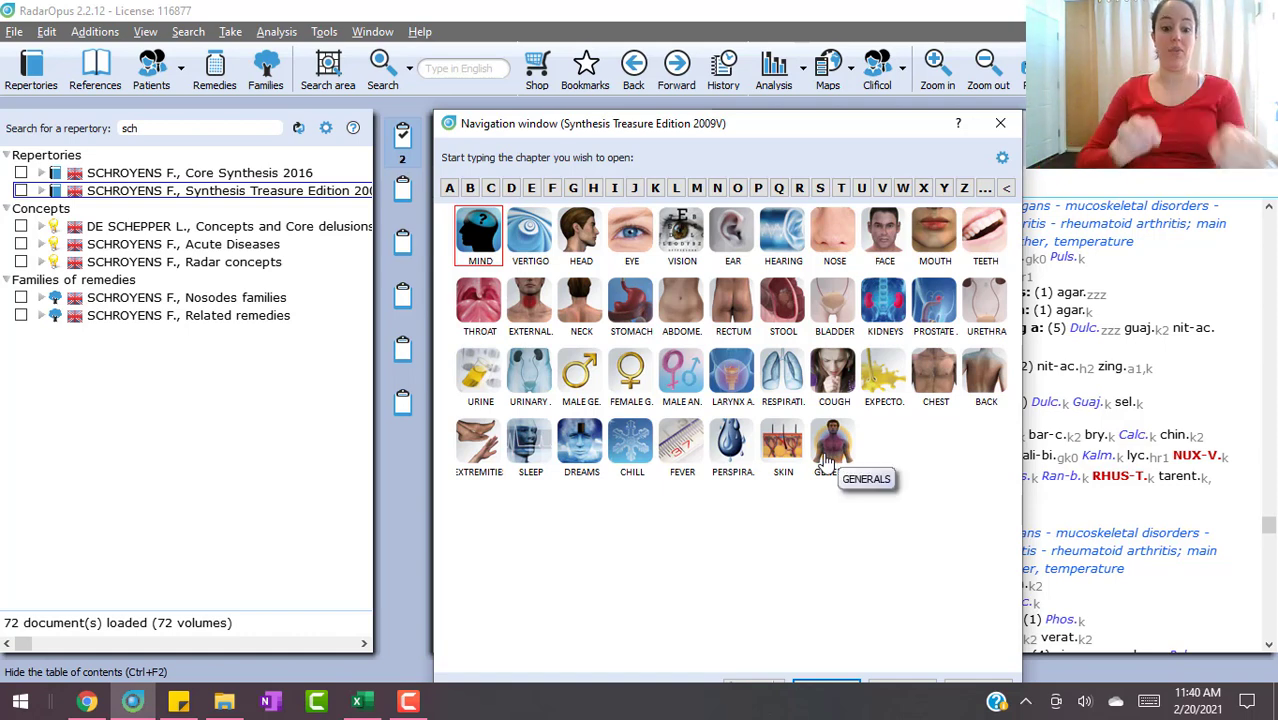
text(genera)
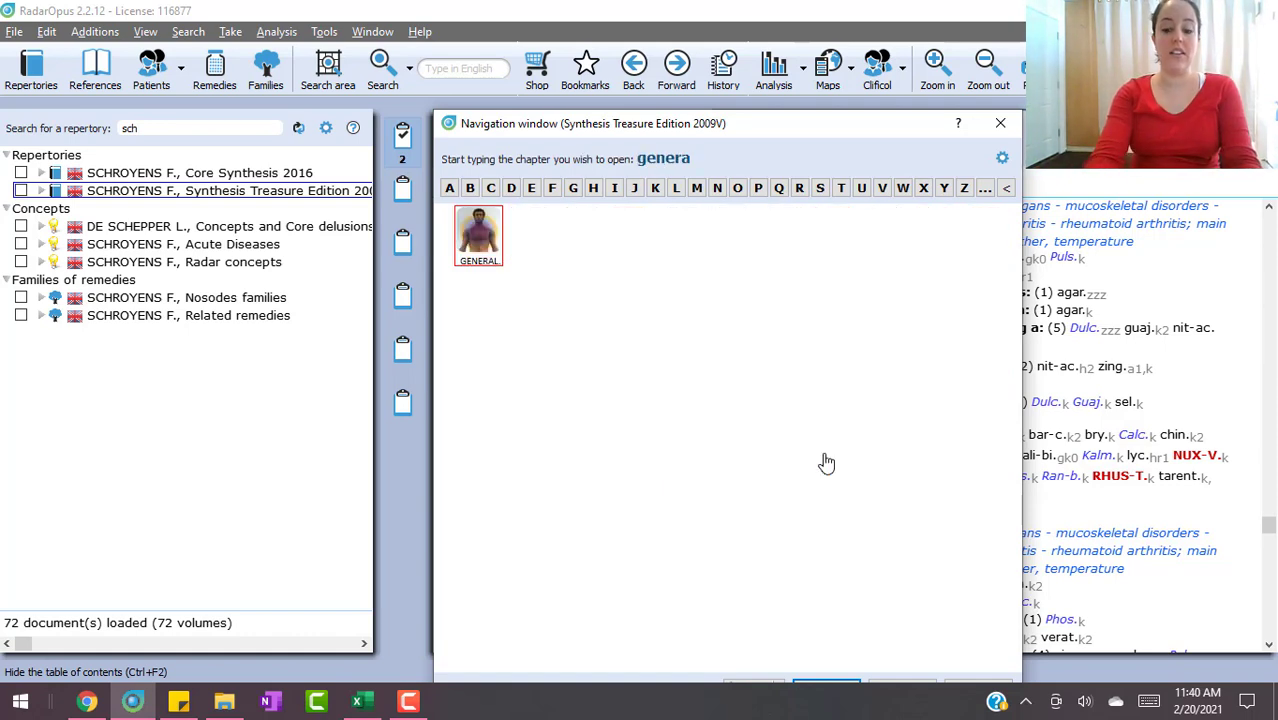
key(Return)
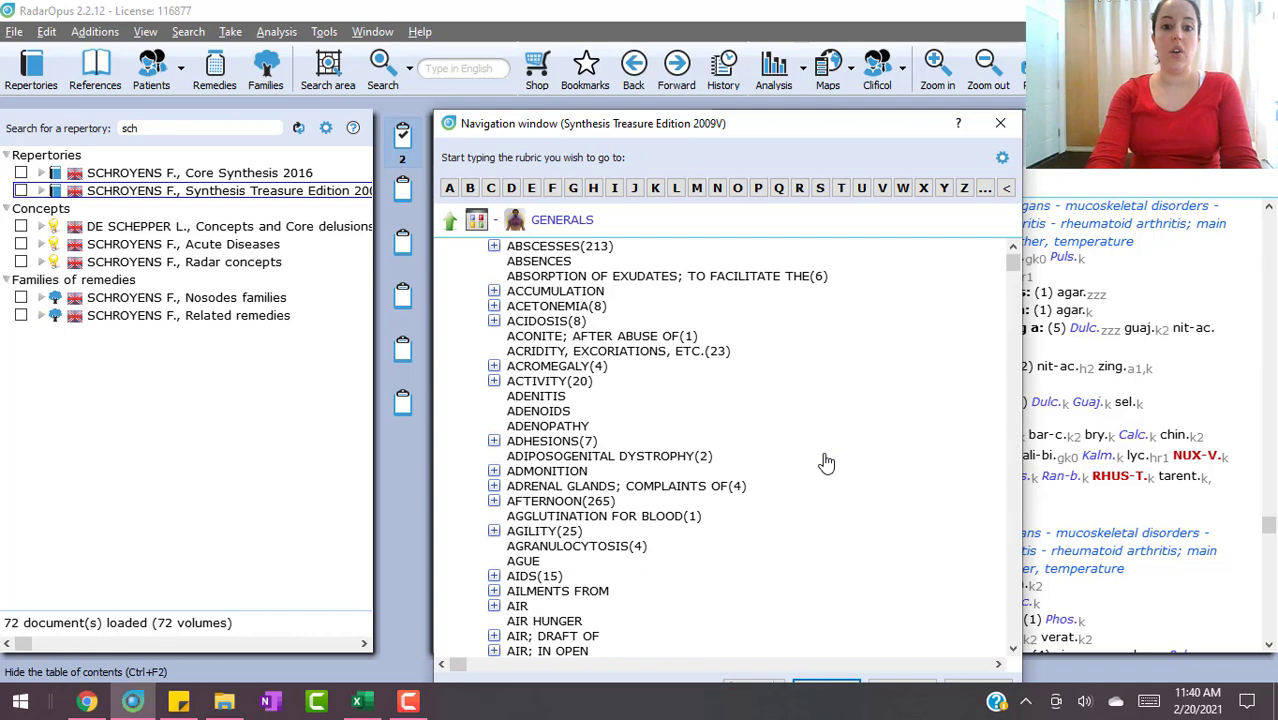
Go to the rubric GENERALS - COLD - applications - amel. and add it to the first clipboard.
text(cold)
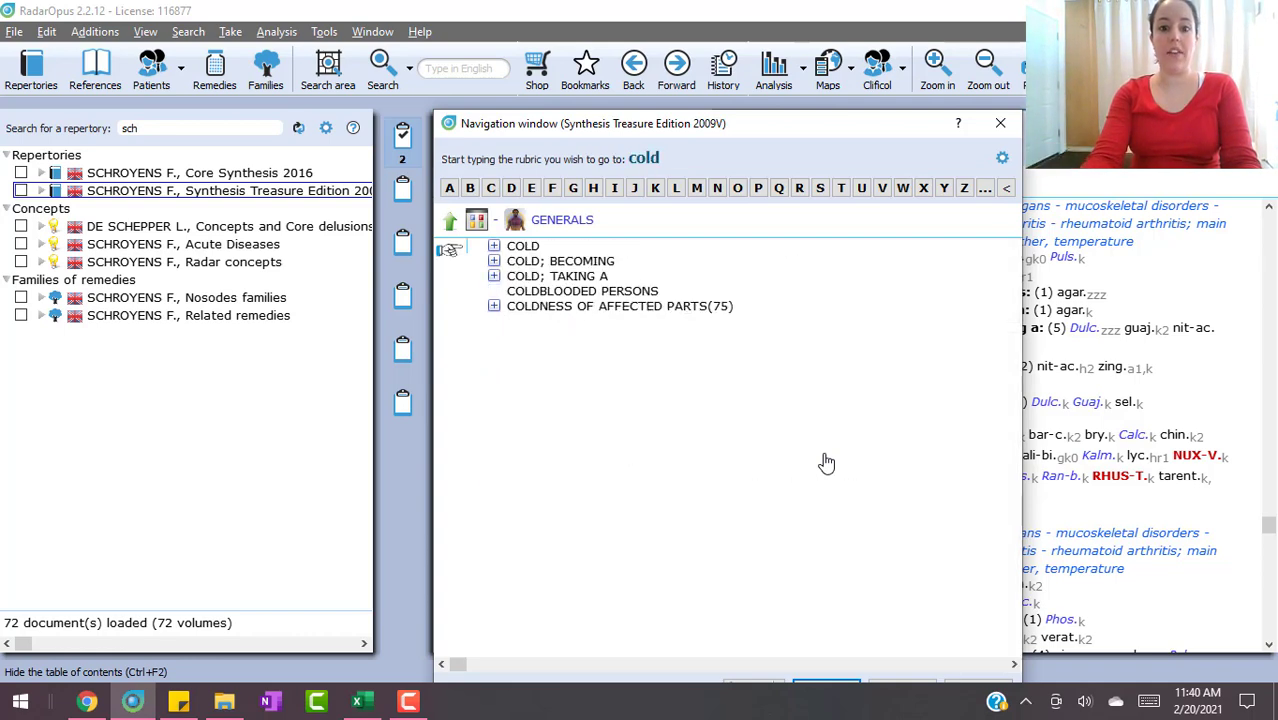
key(Return)
text(appl)
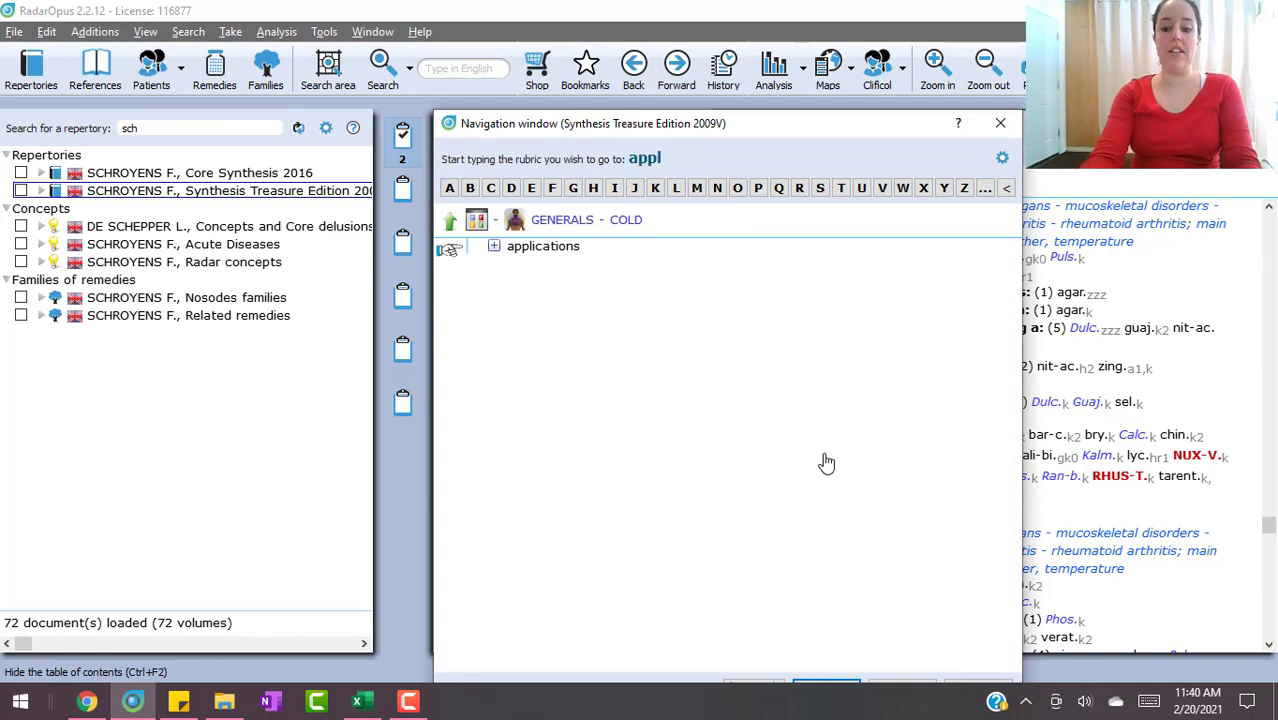
key(Return)
text(am)
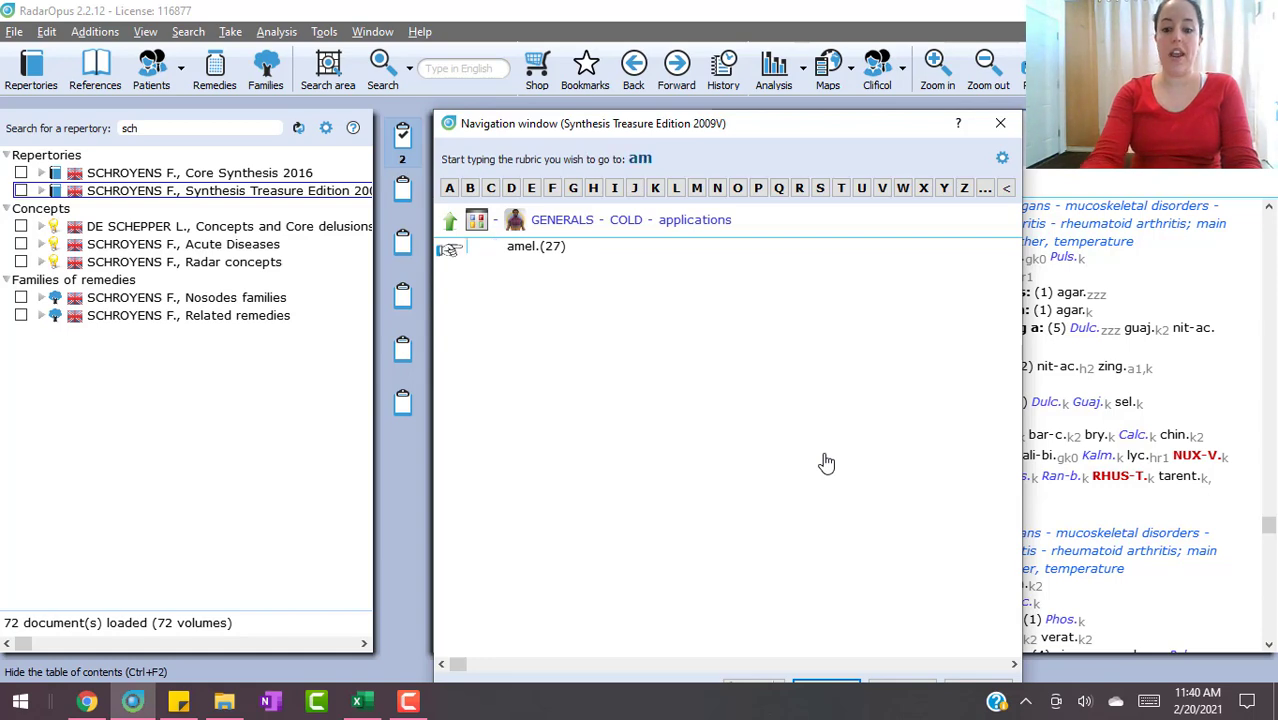
key(Return)
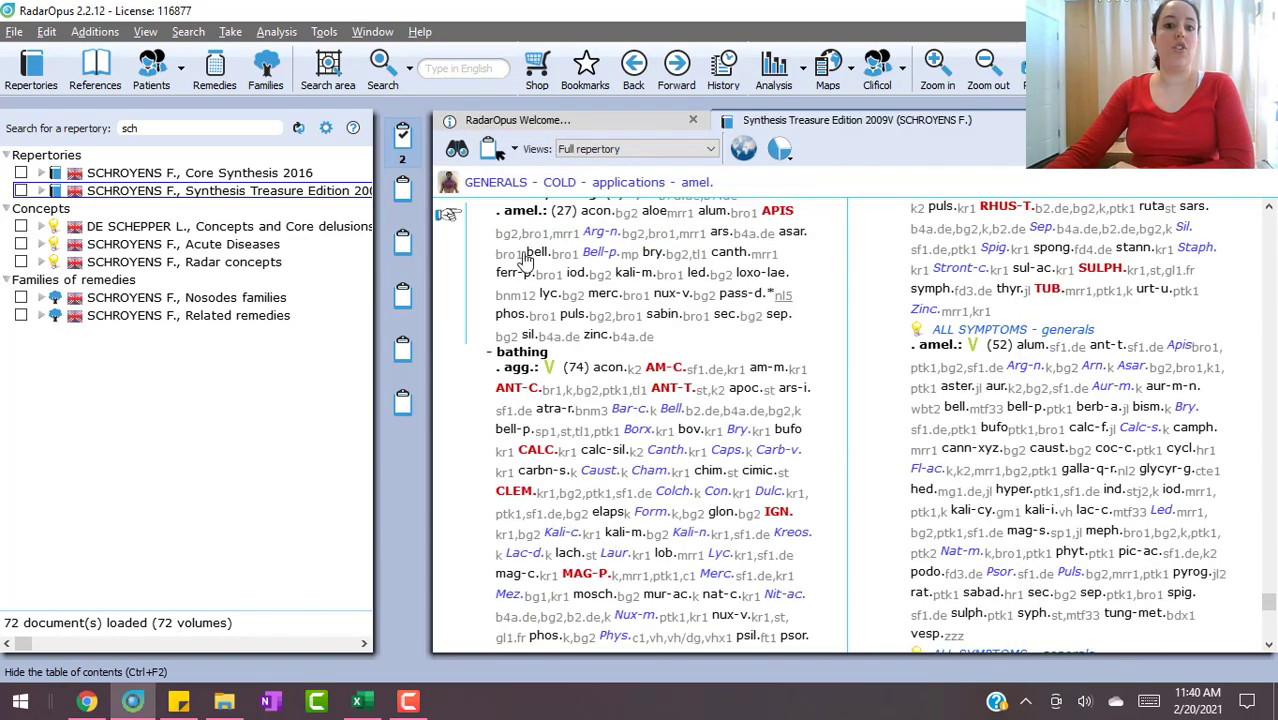
double_click(527, 222)
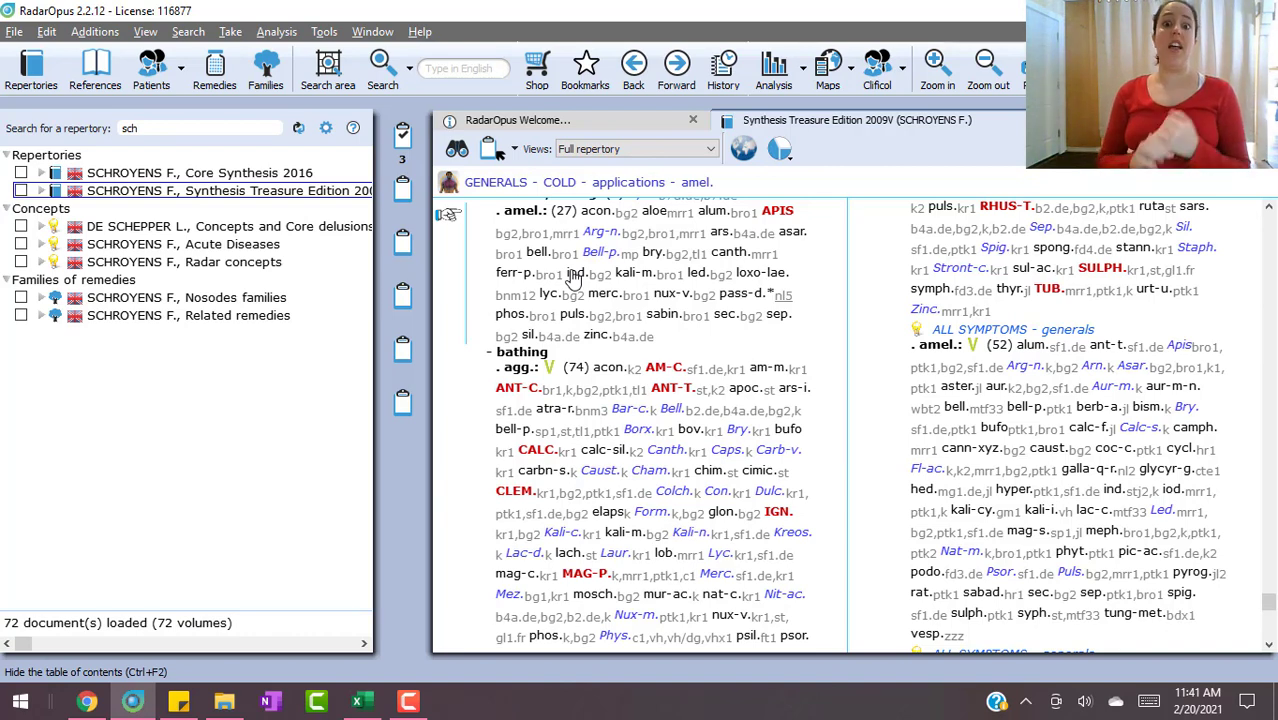
Browse the Generals chapter's rubric list in the navigation window and return to COLD - applications - amel. through its sub-rubrics.
click(452, 152)
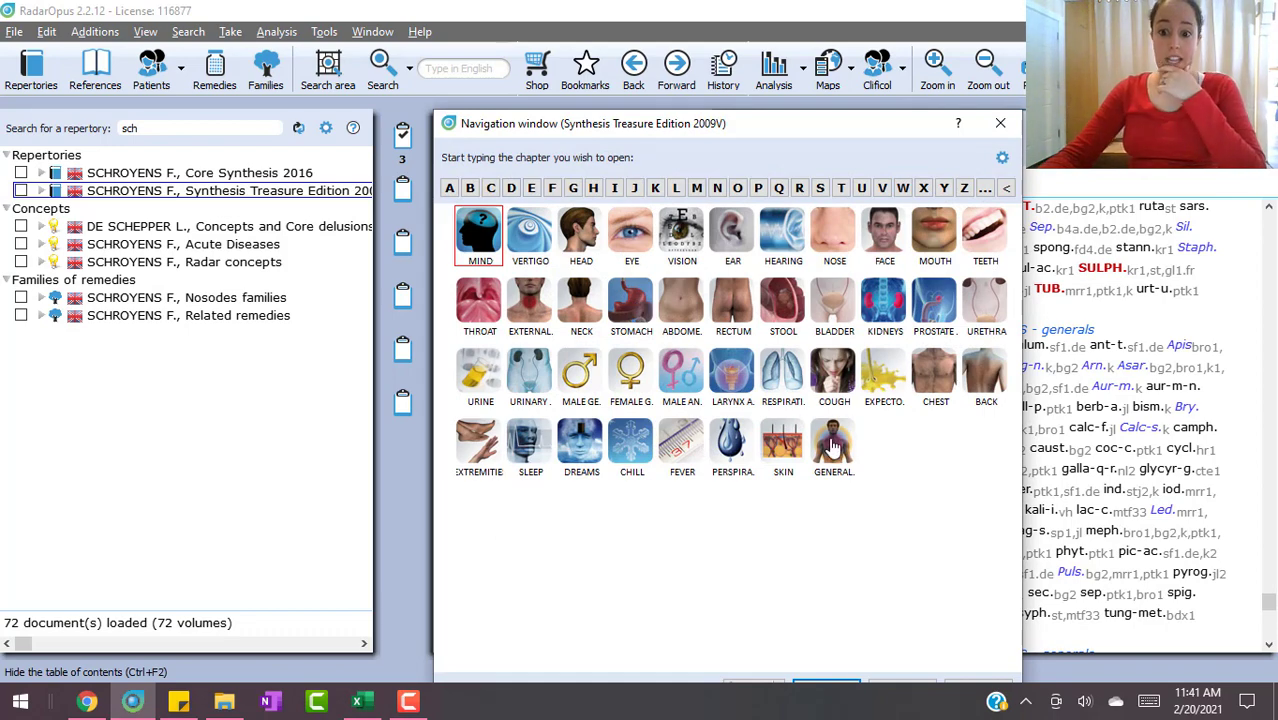
click(830, 443)
scroll(713, 419, down, 4)
scroll(713, 419, down, 20)
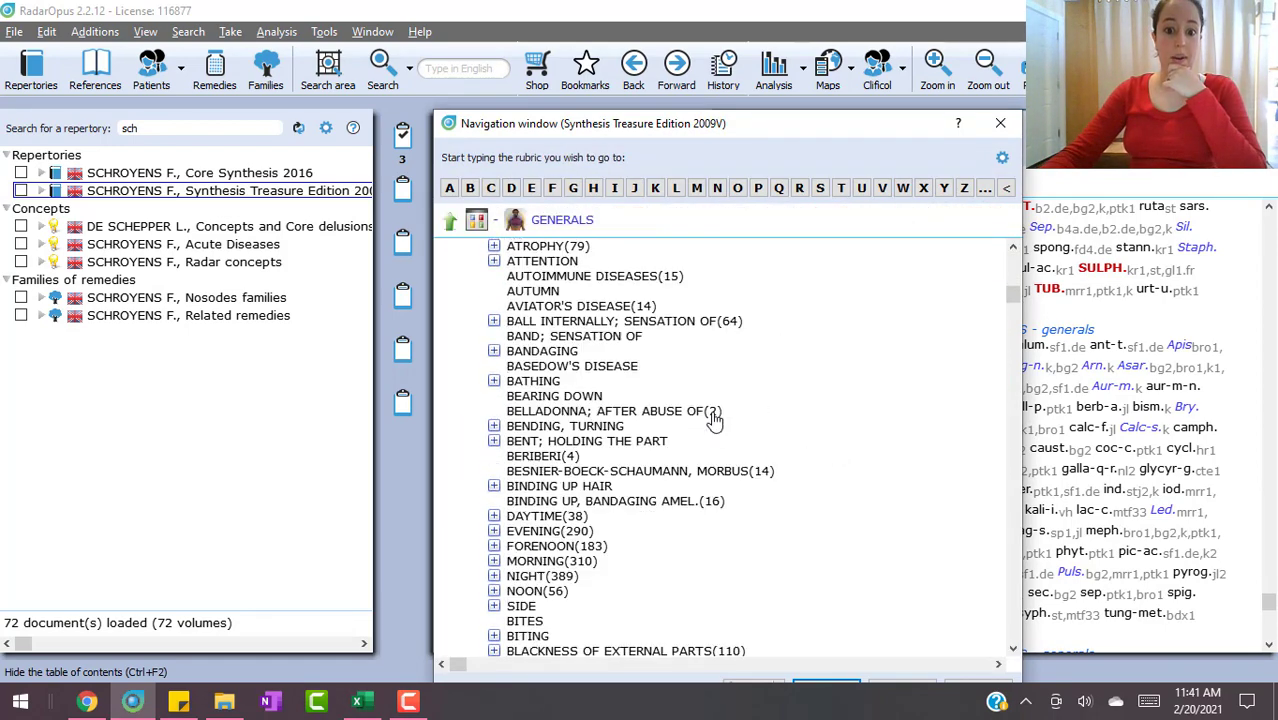
scroll(713, 419, down, 10)
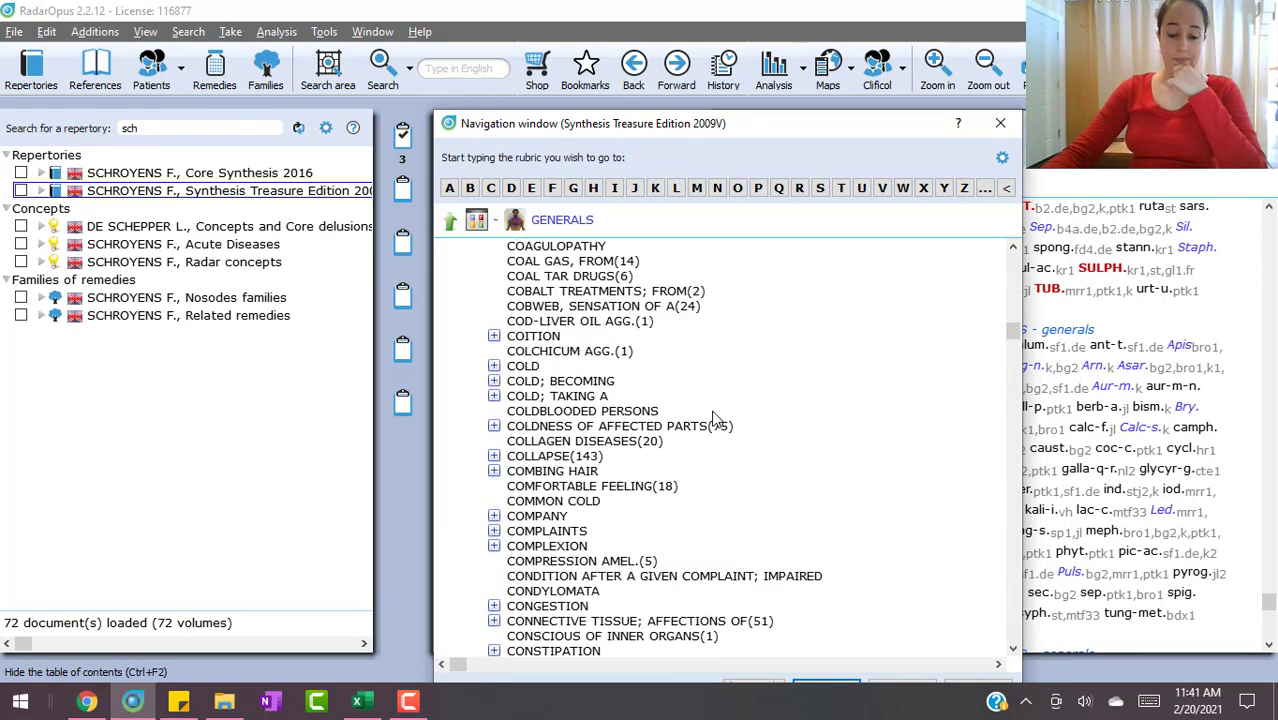
click(497, 370)
click(500, 290)
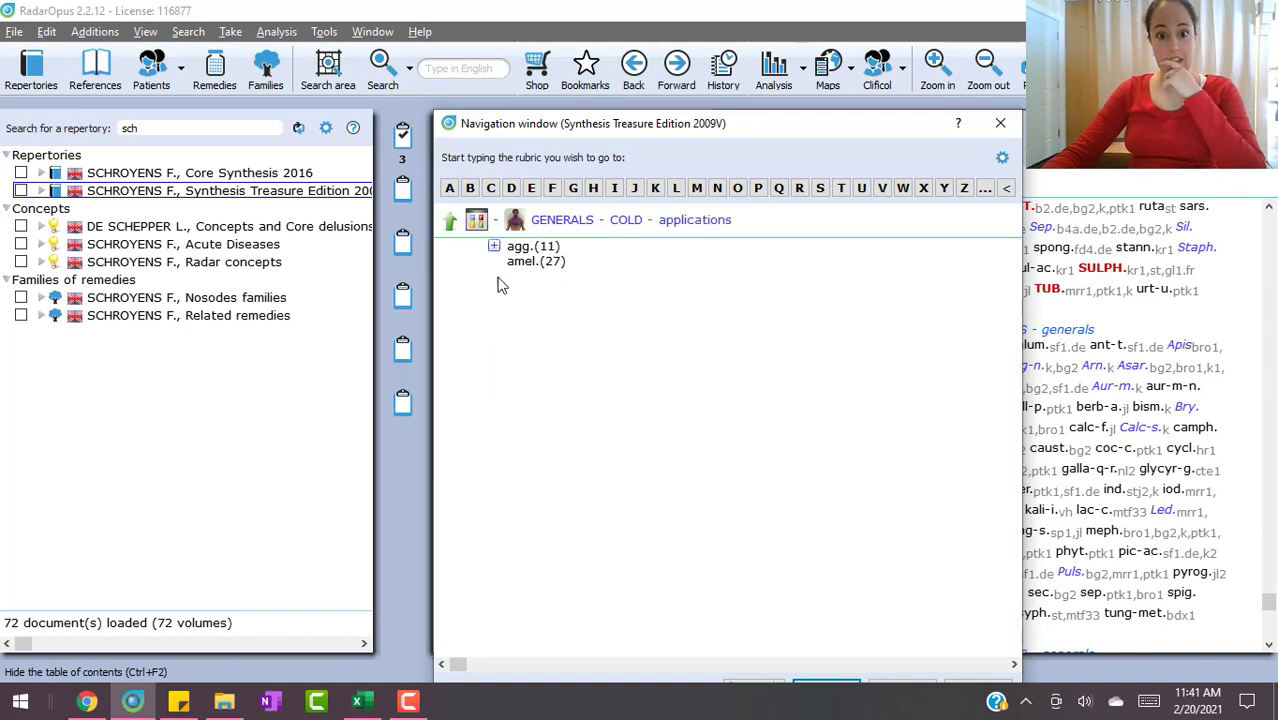
click(519, 264)
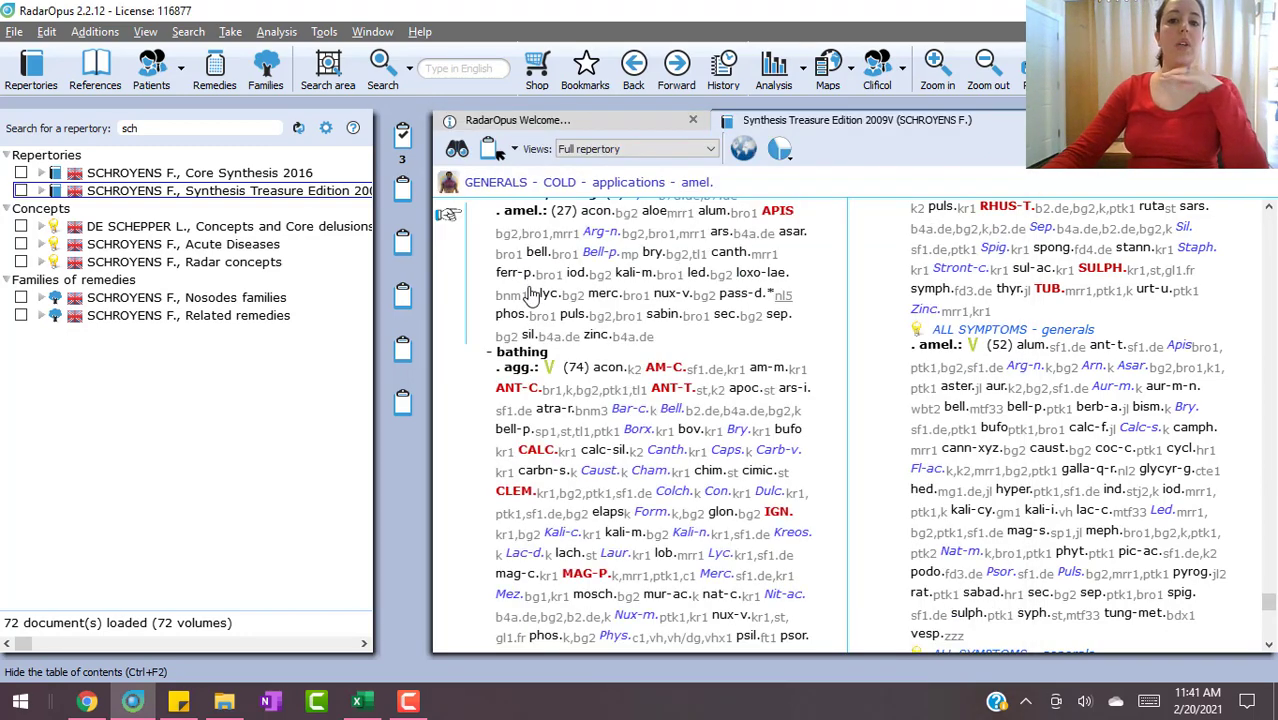
scroll(530, 292, up, 1)
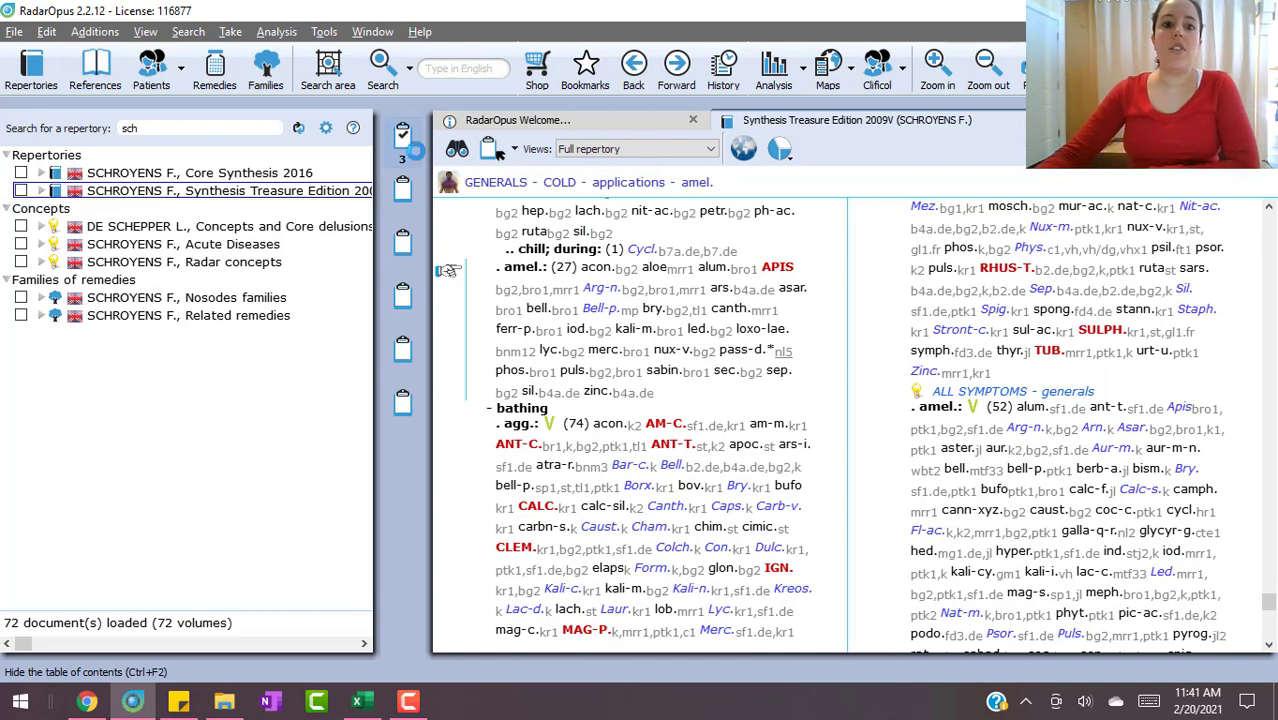
Open the analysis of the first clipboard and widen the rubric column to show the full rubric texts.
click(402, 140)
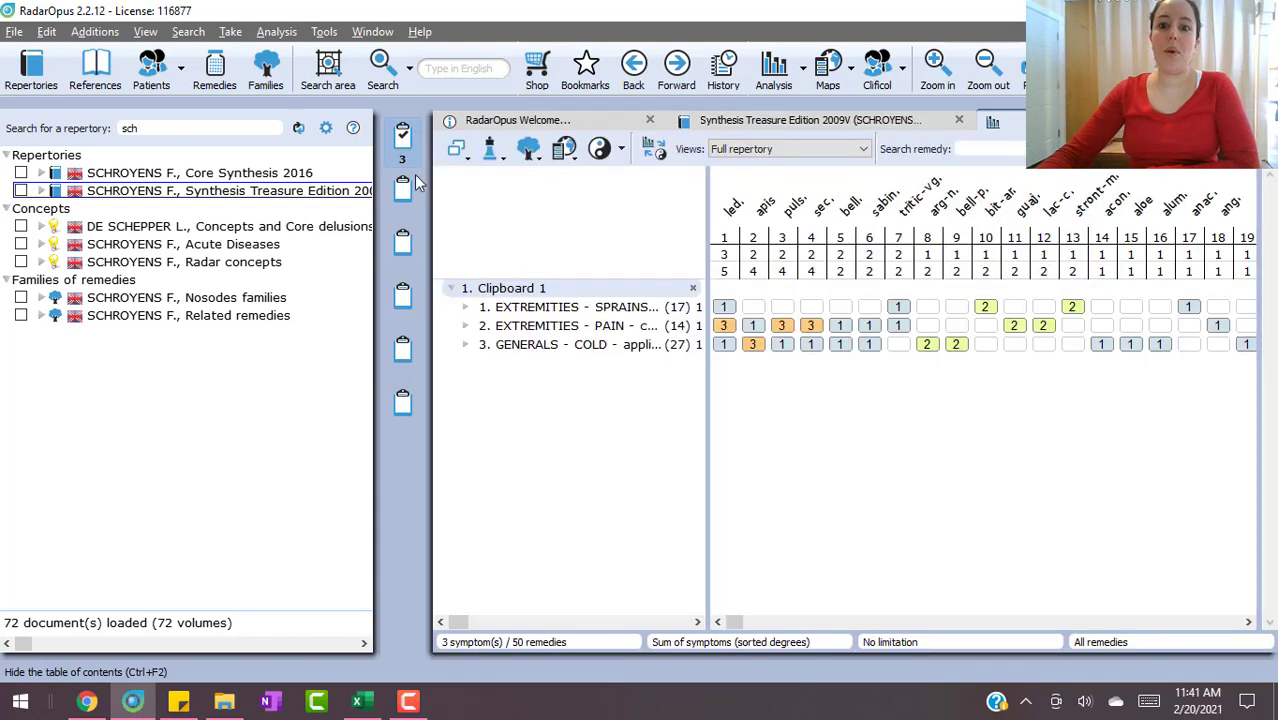
drag(710, 215, 864, 224)
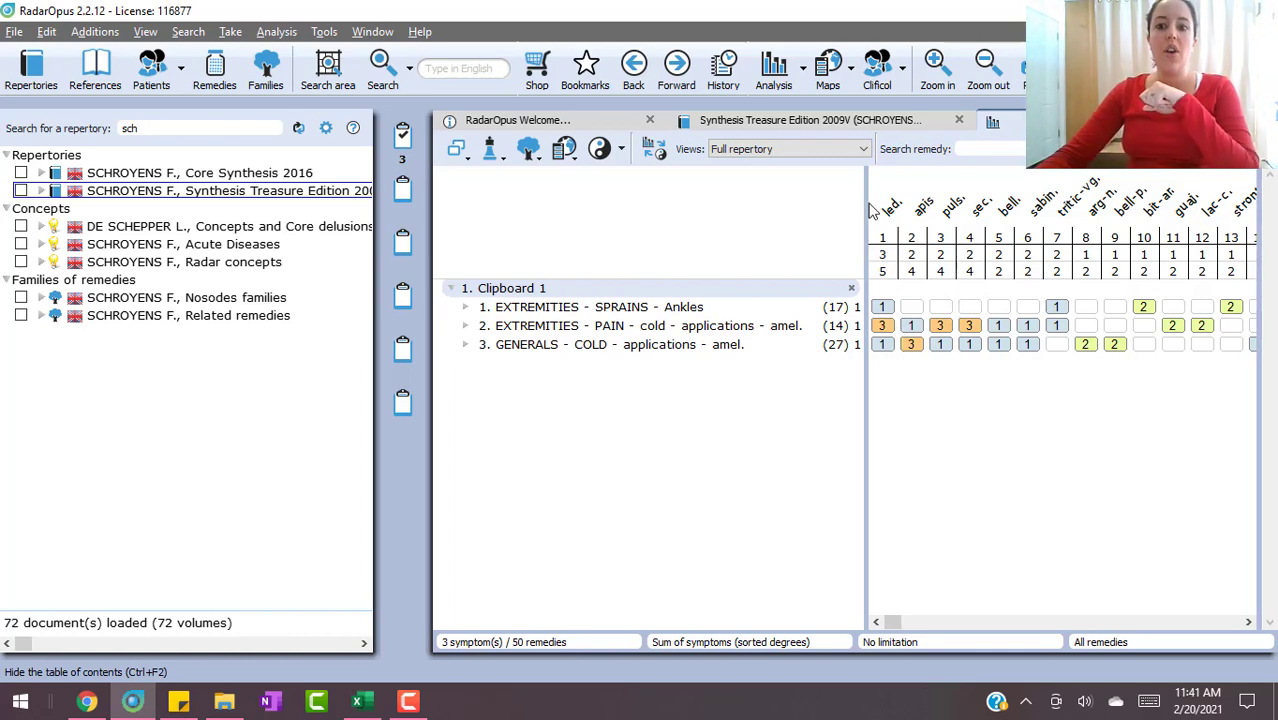
drag(868, 208, 901, 267)
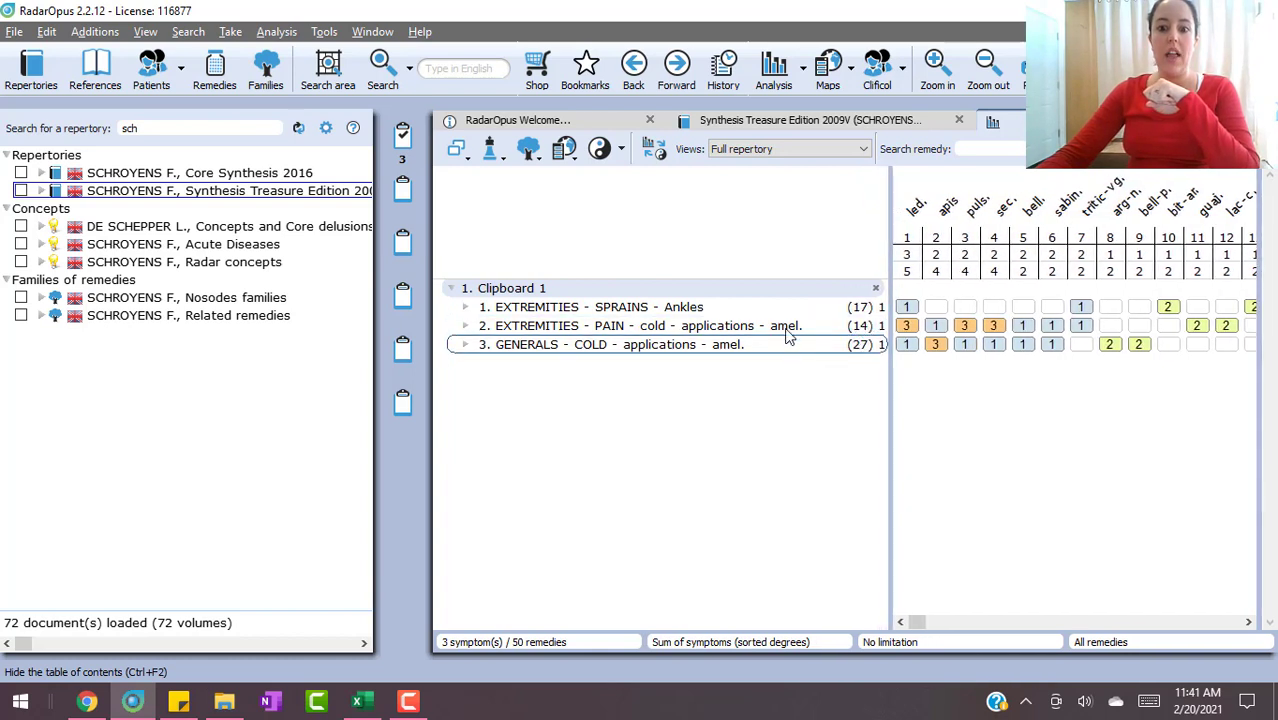
Group the EXTREMITIES - PAIN and GENERALS - COLD applications rubrics as group a, with all remedies combined.
click(615, 326)
click(613, 325)
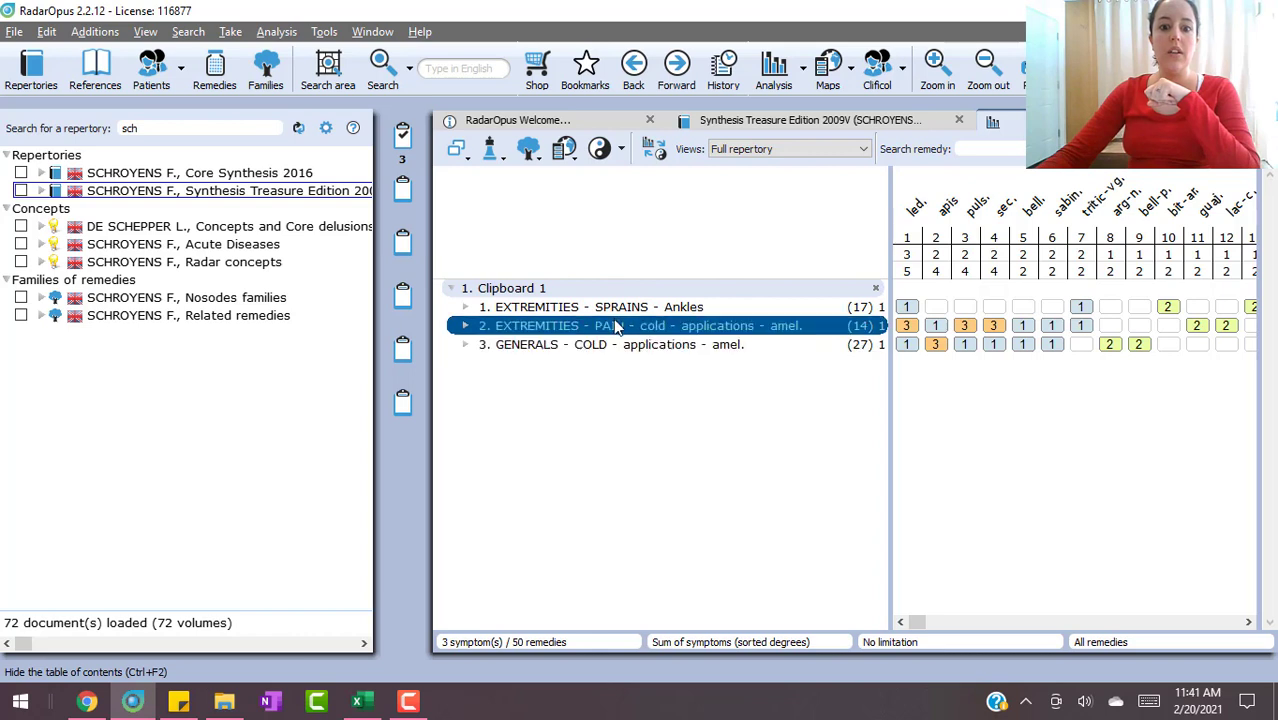
mouse_move(615, 334)
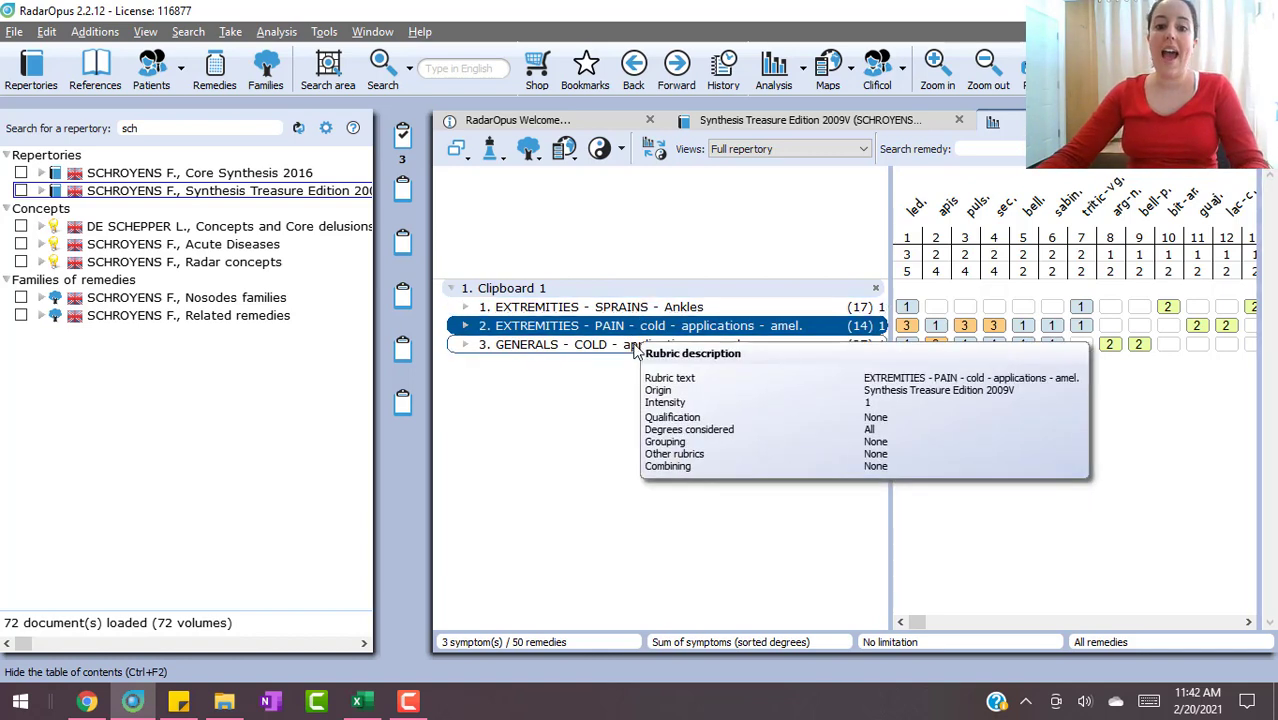
ctrl+click(632, 345)
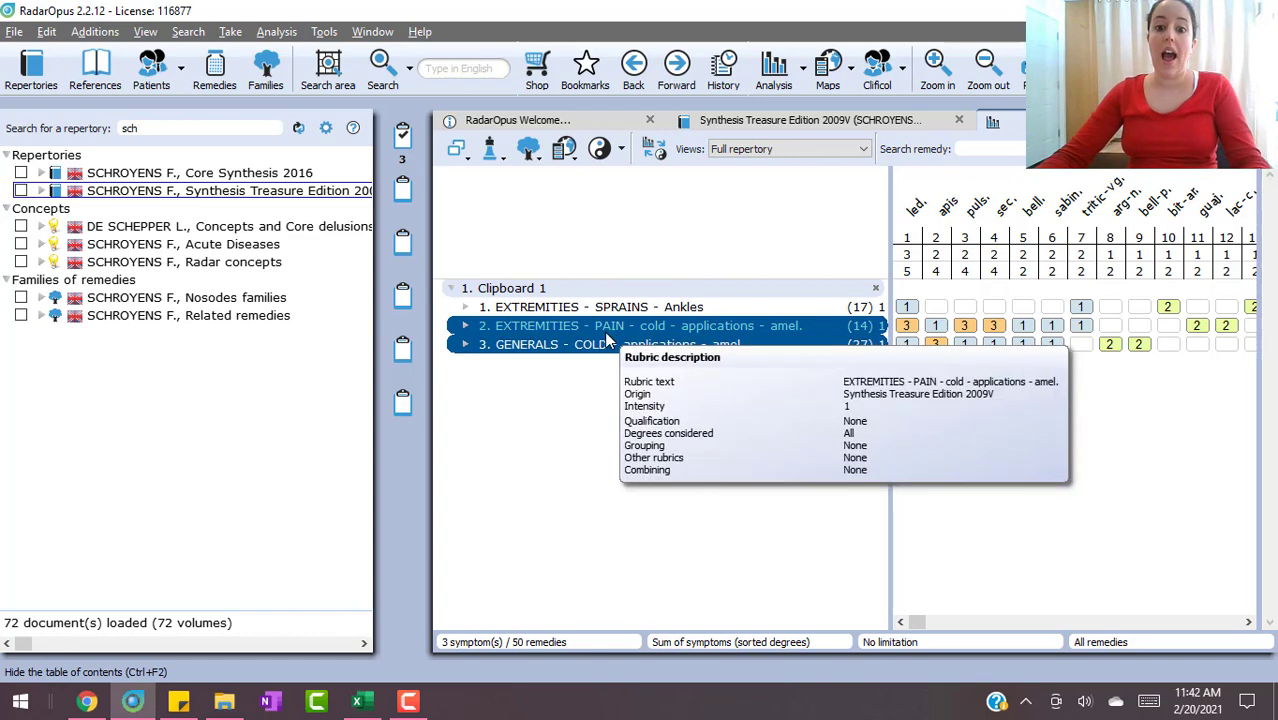
right_click(607, 338)
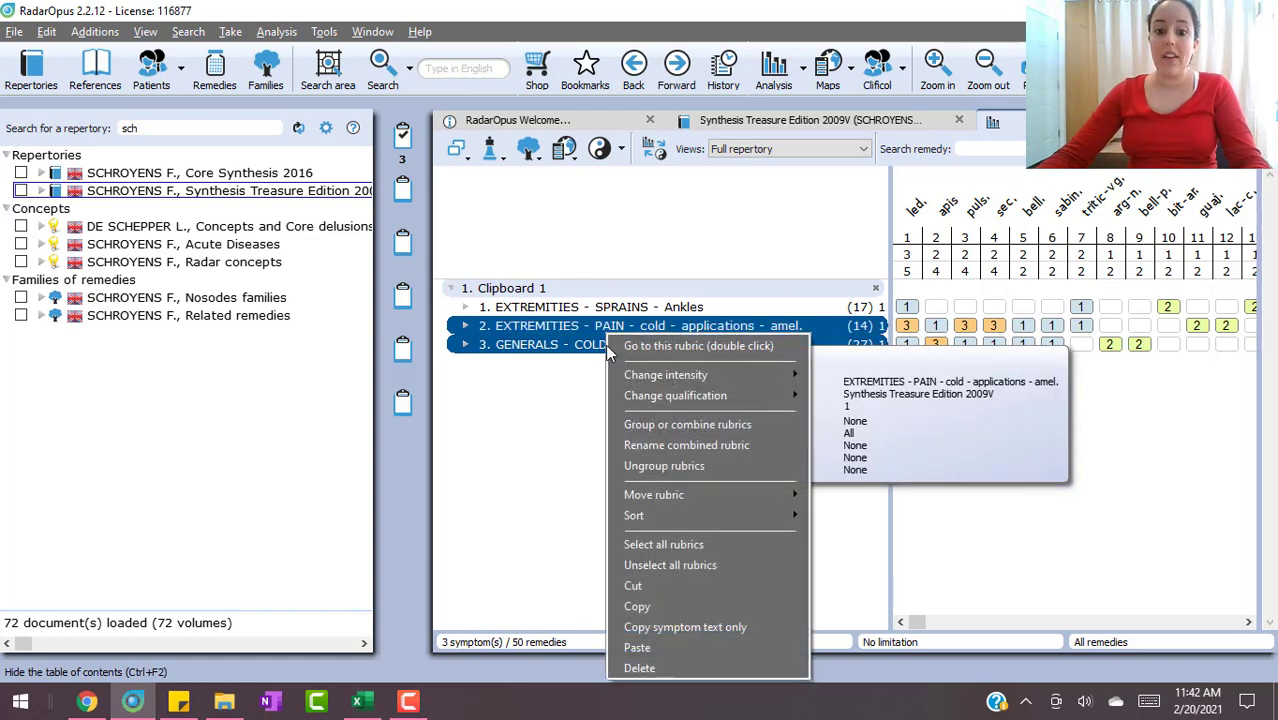
click(695, 424)
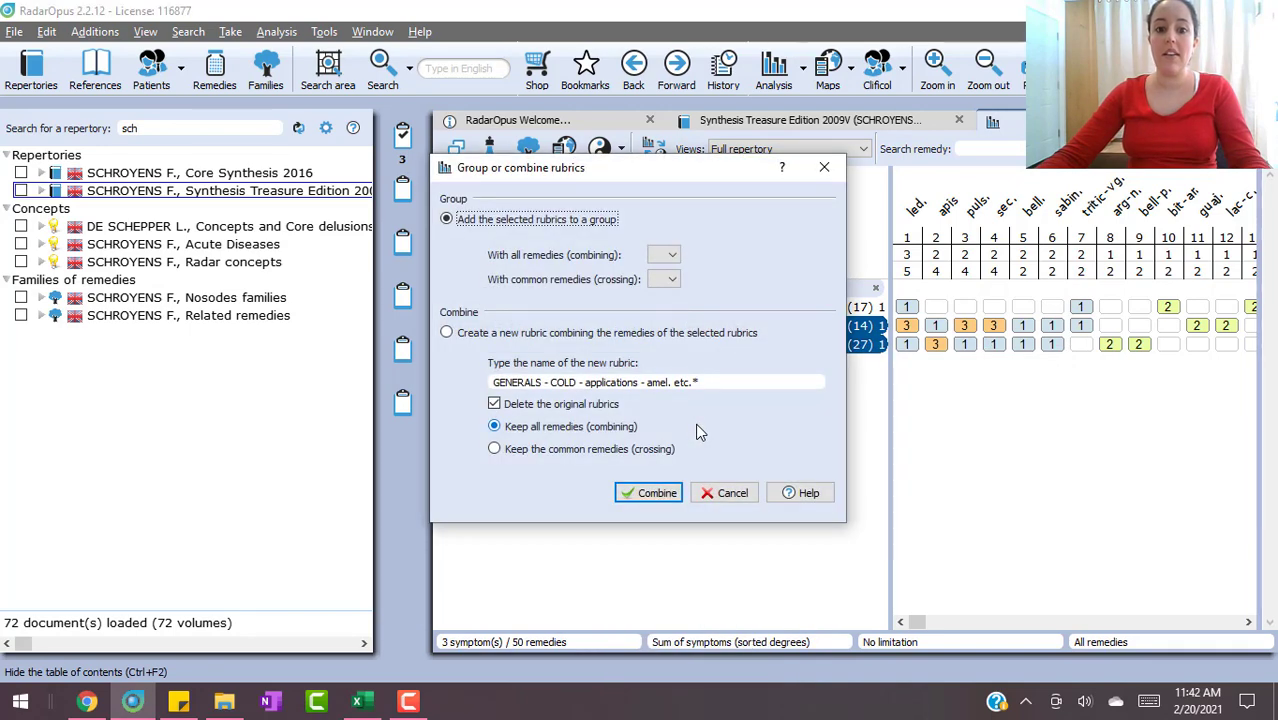
click(671, 258)
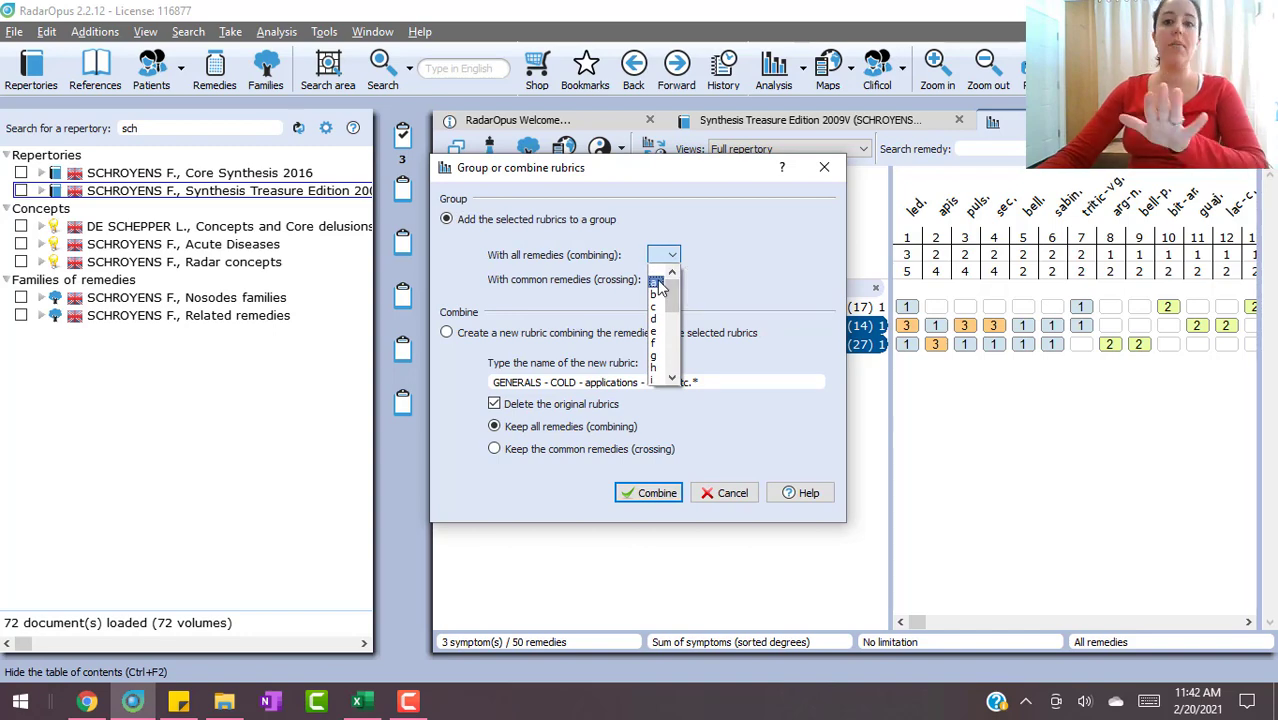
click(656, 284)
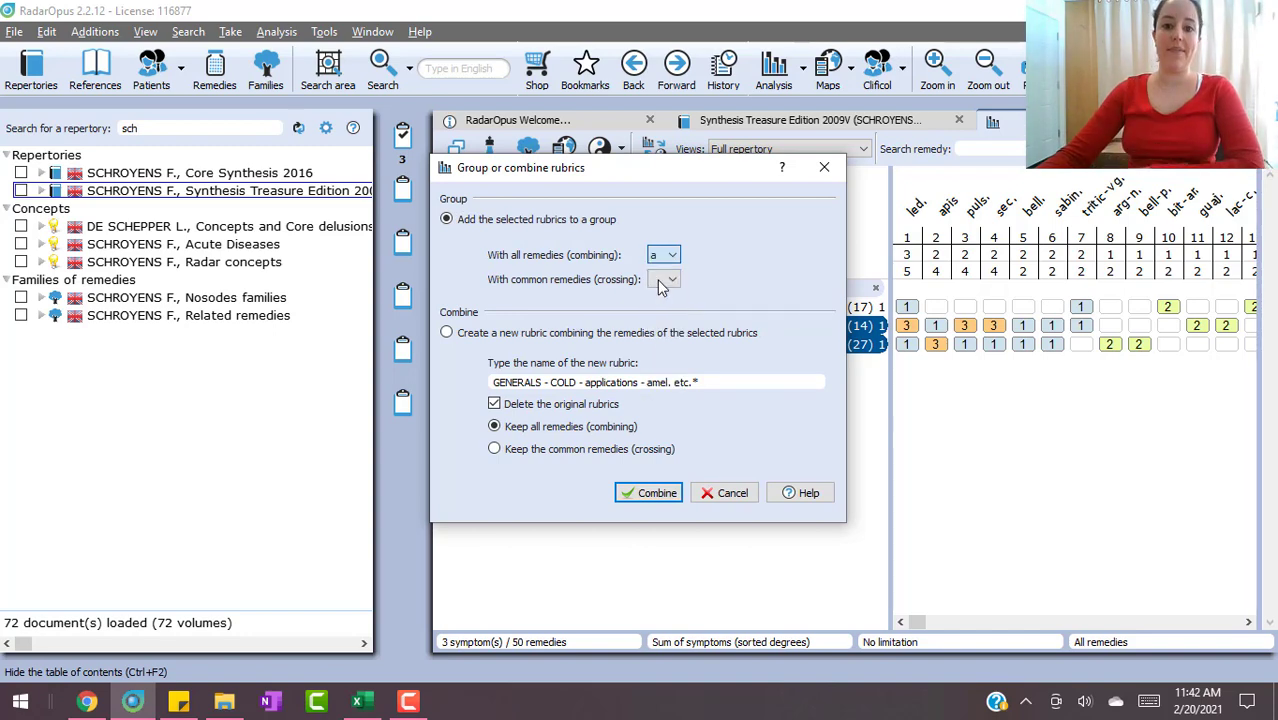
click(657, 493)
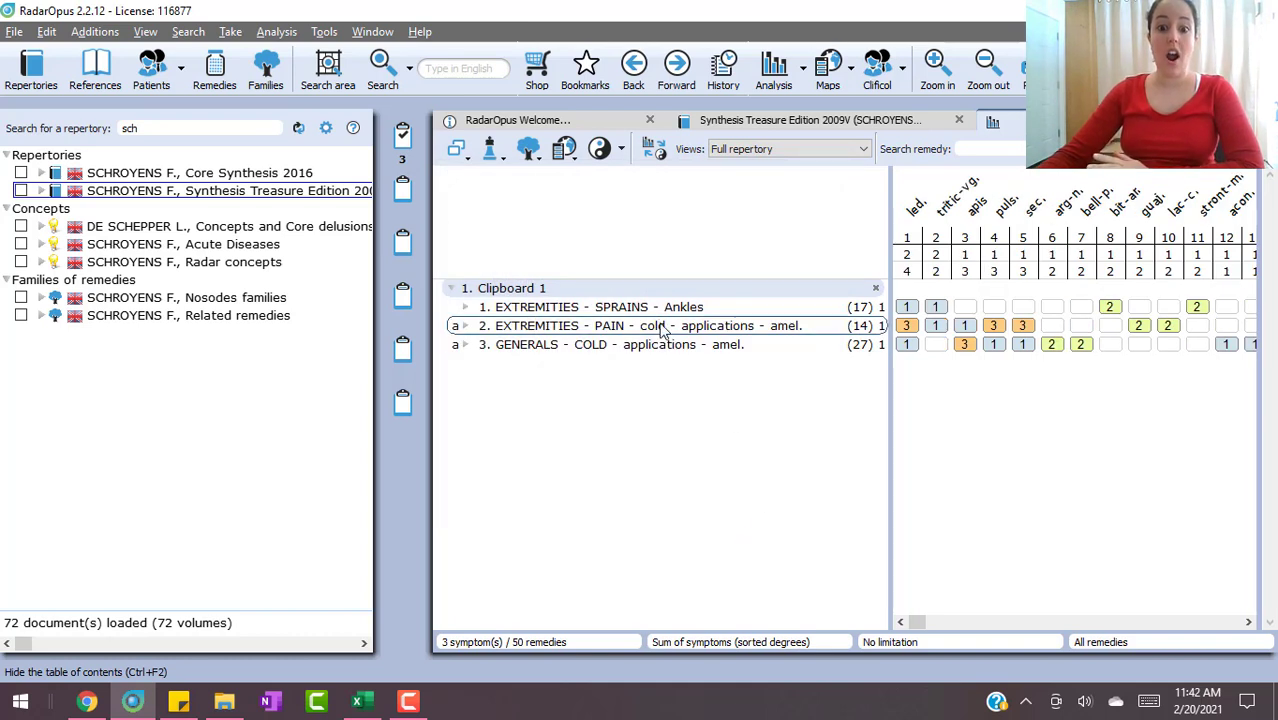
Examine the grouped rubrics and view the full name of the remedy led. in the analysis.
click(688, 348)
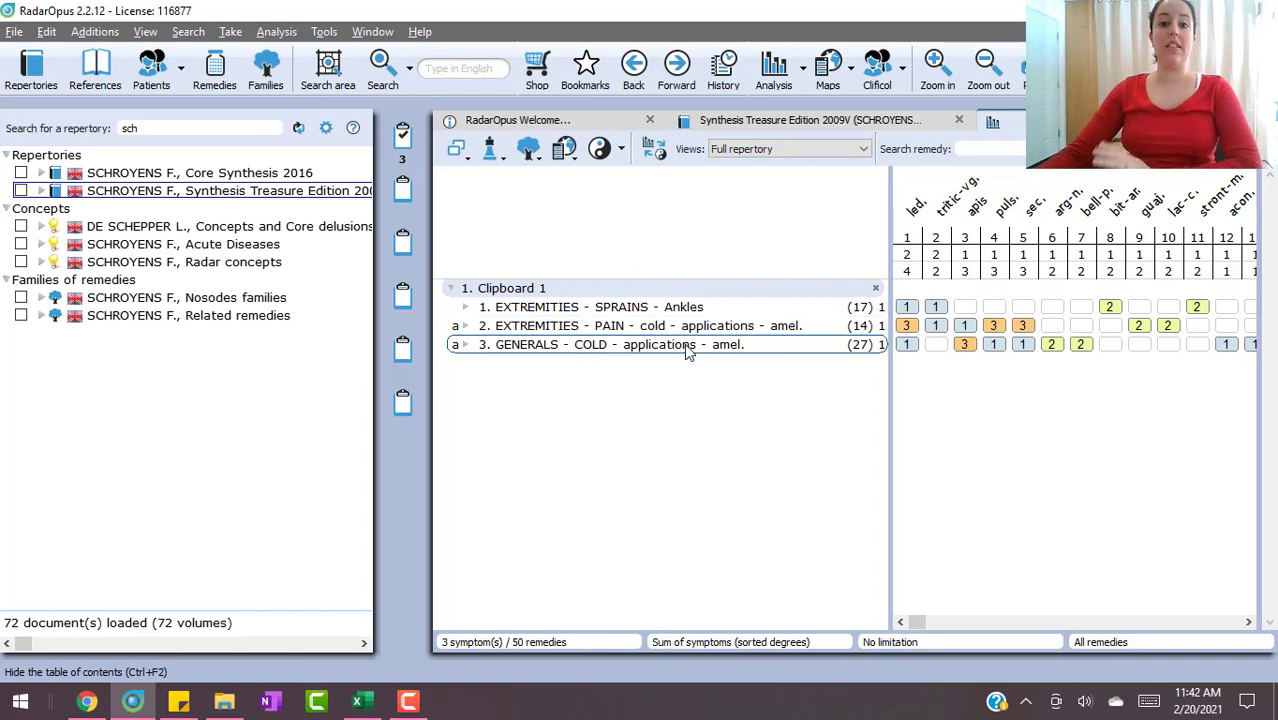
mouse_move(688, 350)
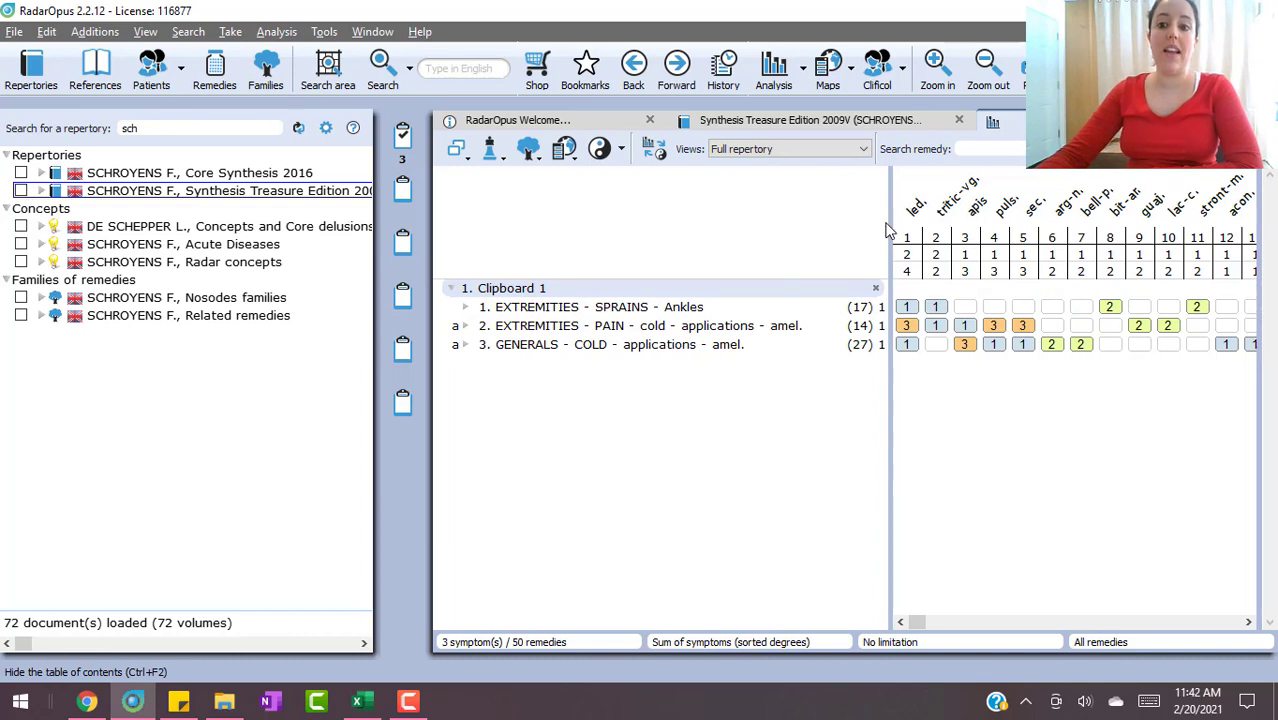
mouse_move(921, 216)
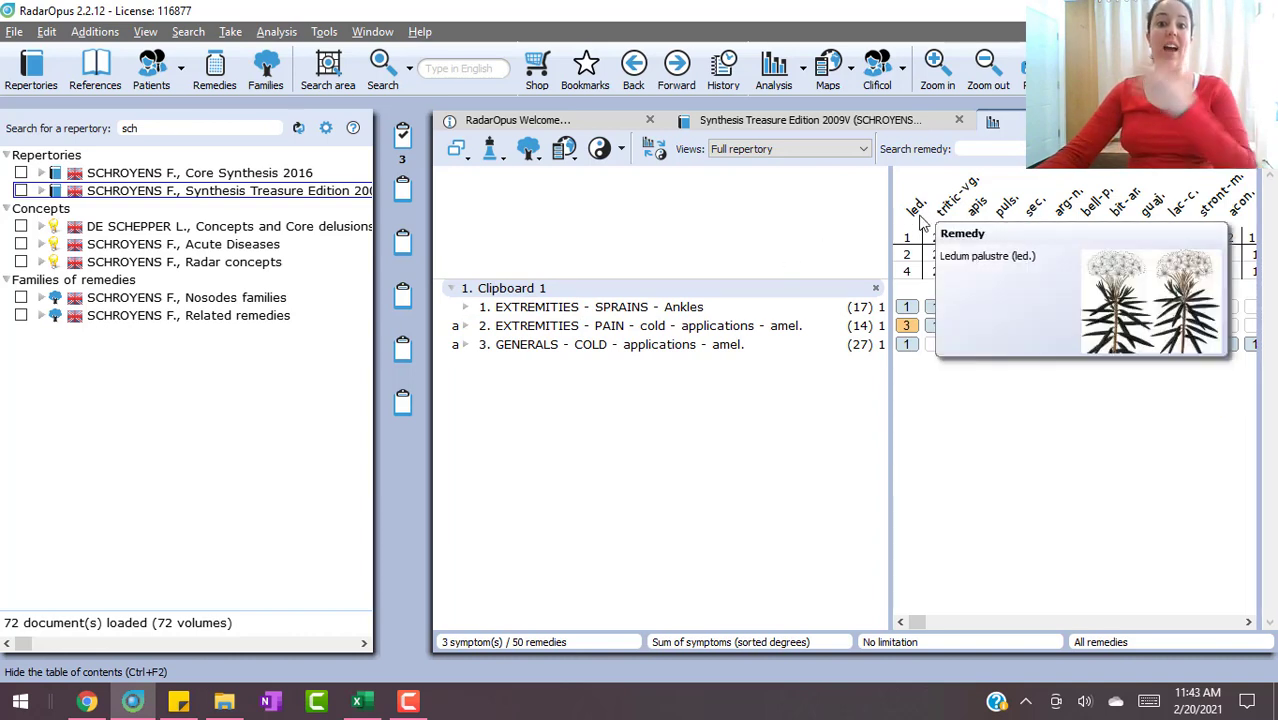
mouse_move(700, 313)
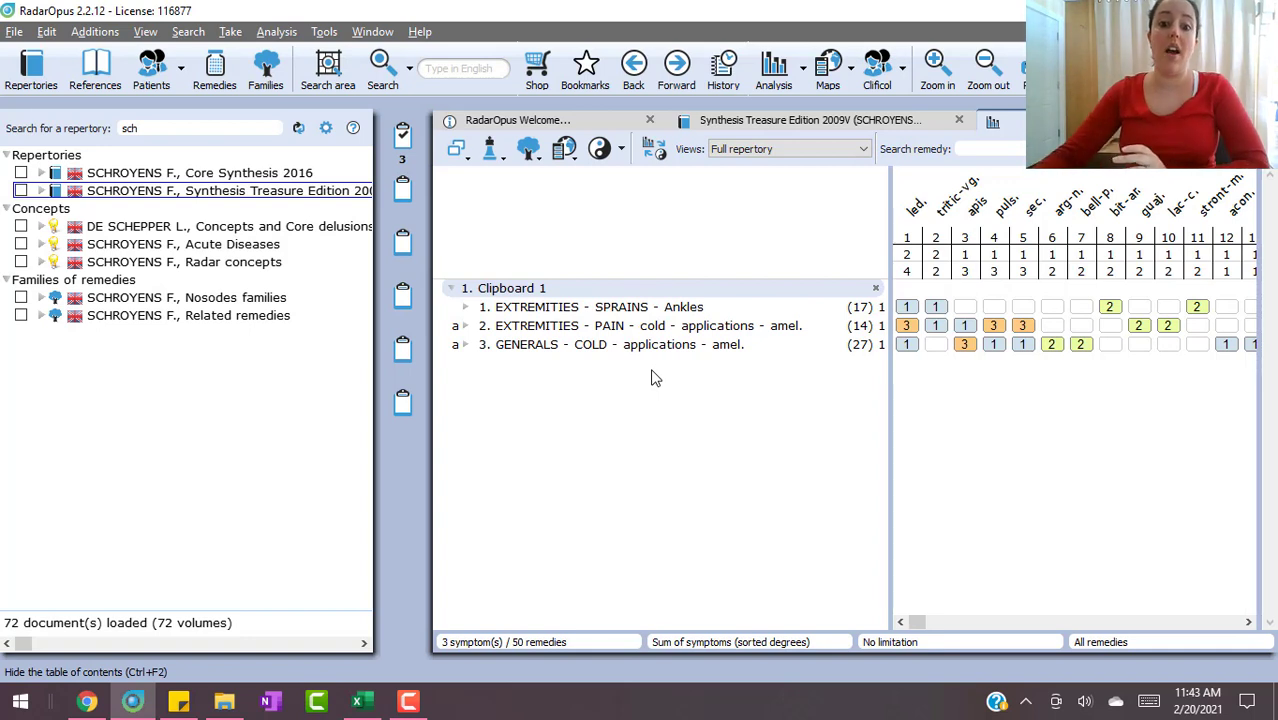
Ungroup the two cold applications rubrics in Clipboard 1.
click(664, 328)
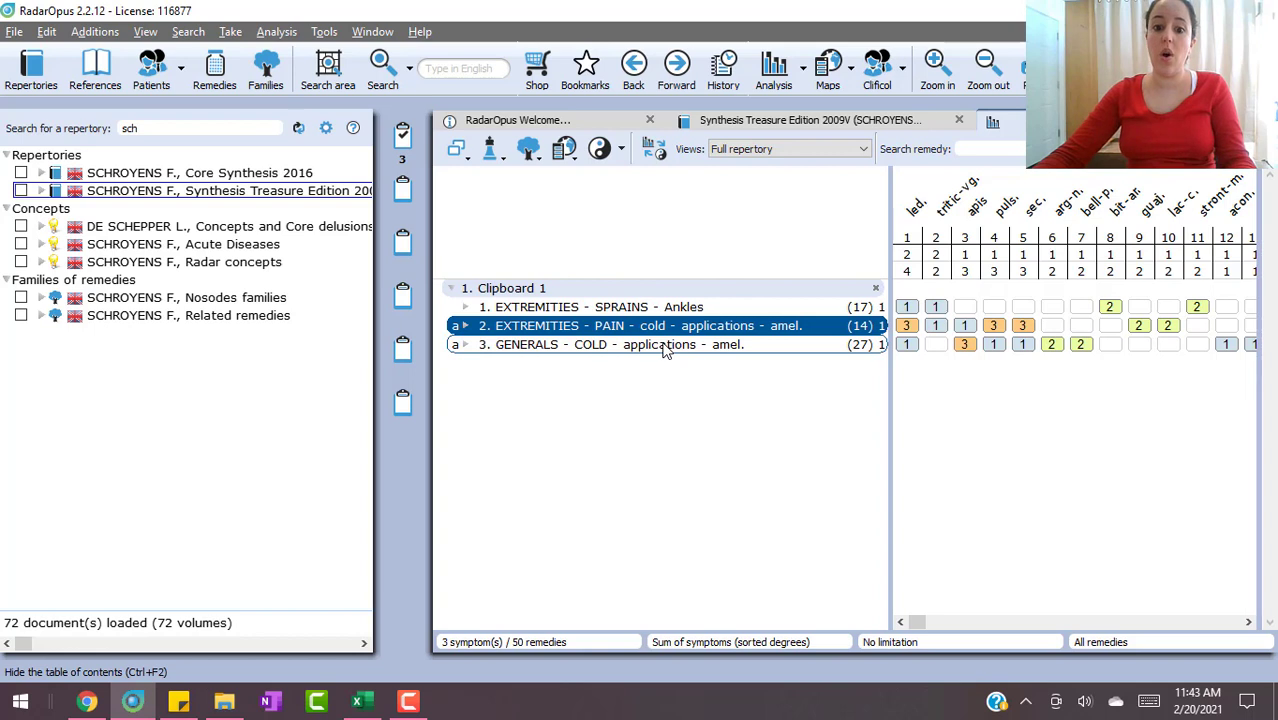
shift+click(664, 345)
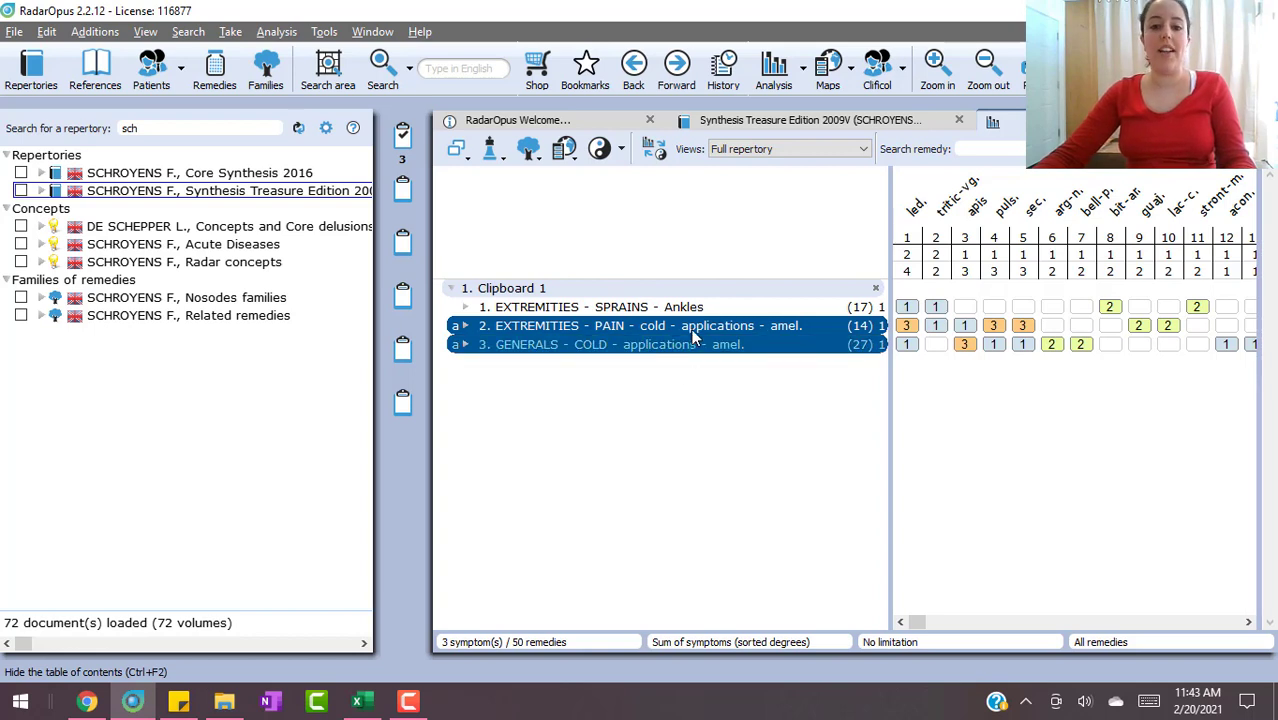
ctrl+click(692, 345)
ctrl+click(691, 345)
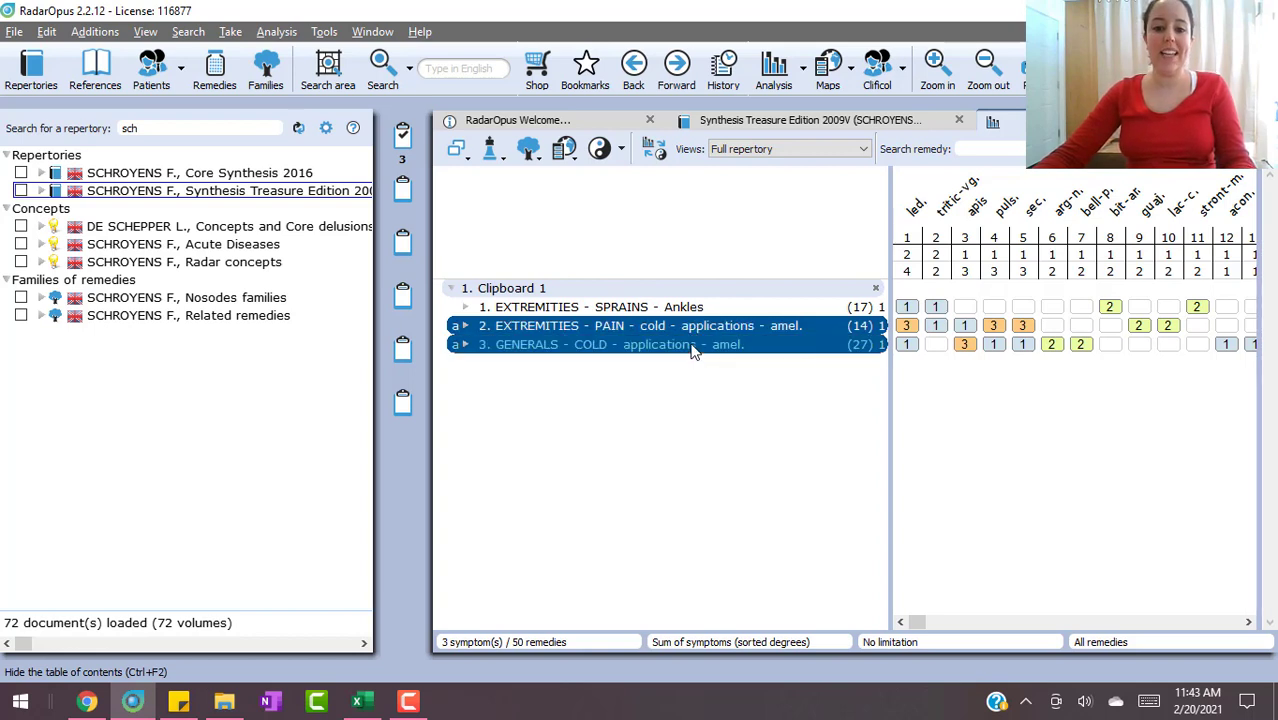
right_click(693, 348)
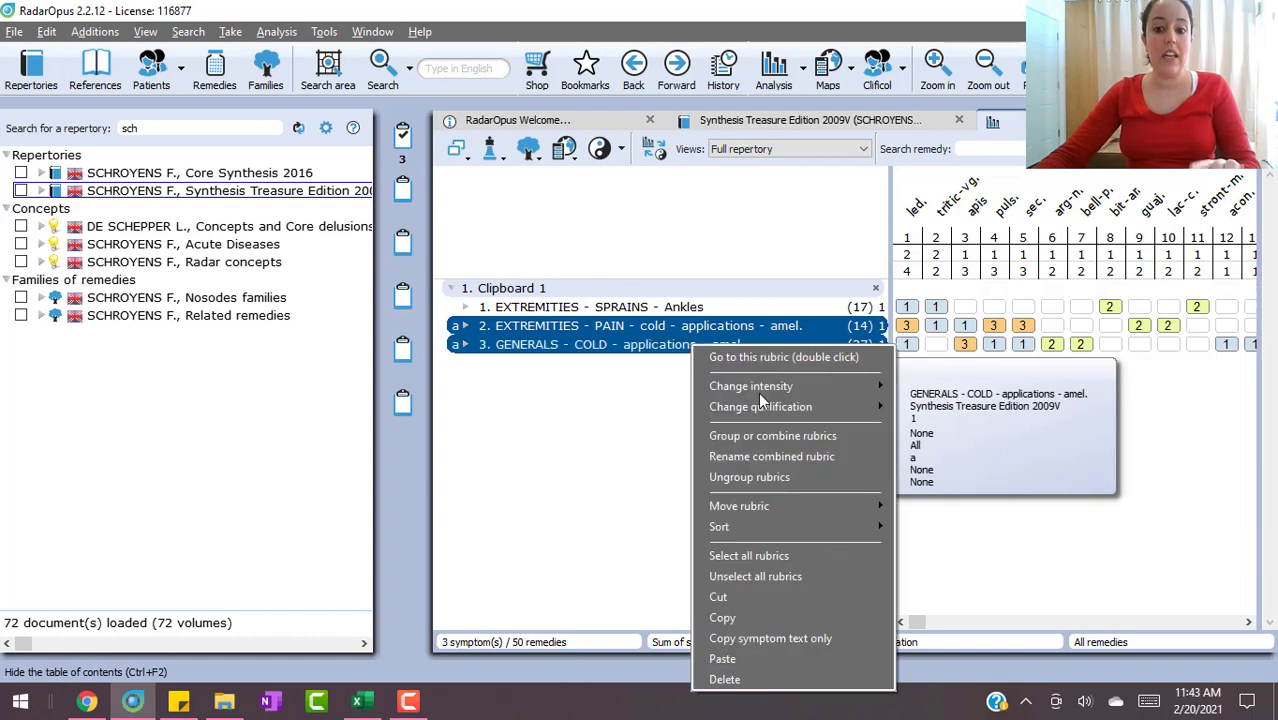
click(762, 478)
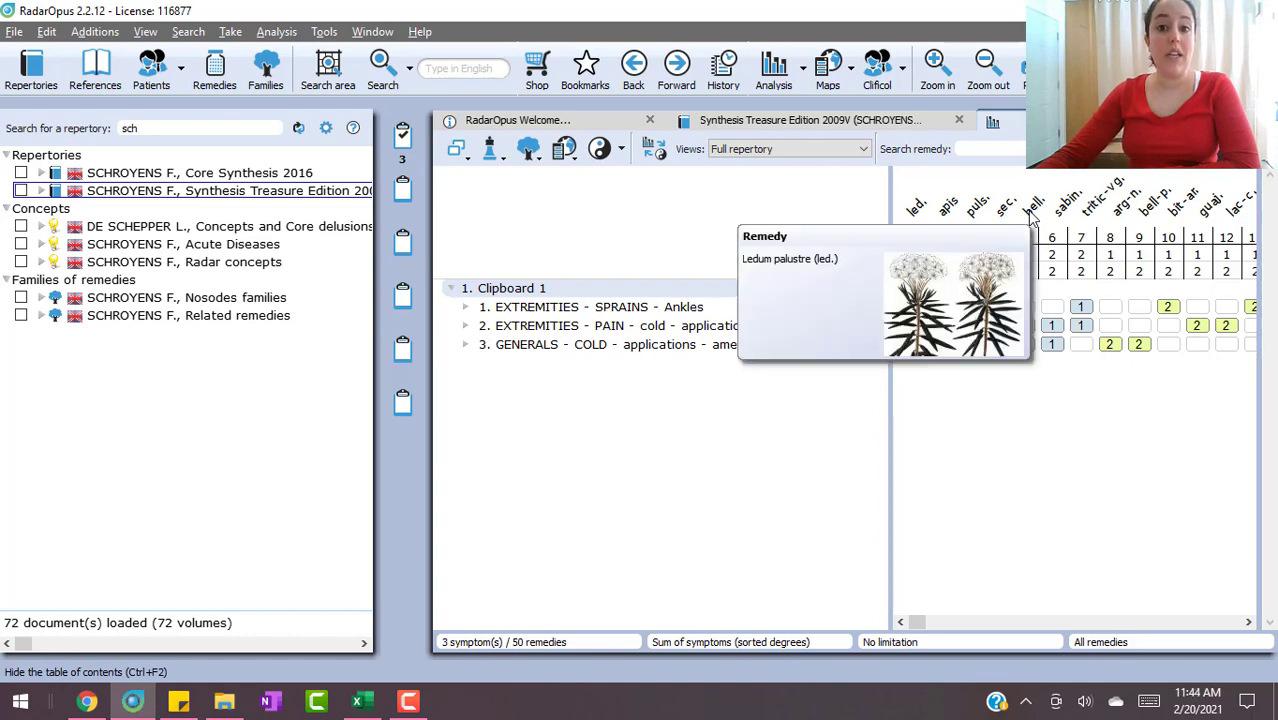
Read the Ledum palustre keynotes, including the Extremities and Skin sections, and return to the Clipboard 1 analysis.
mouse_move(920, 213)
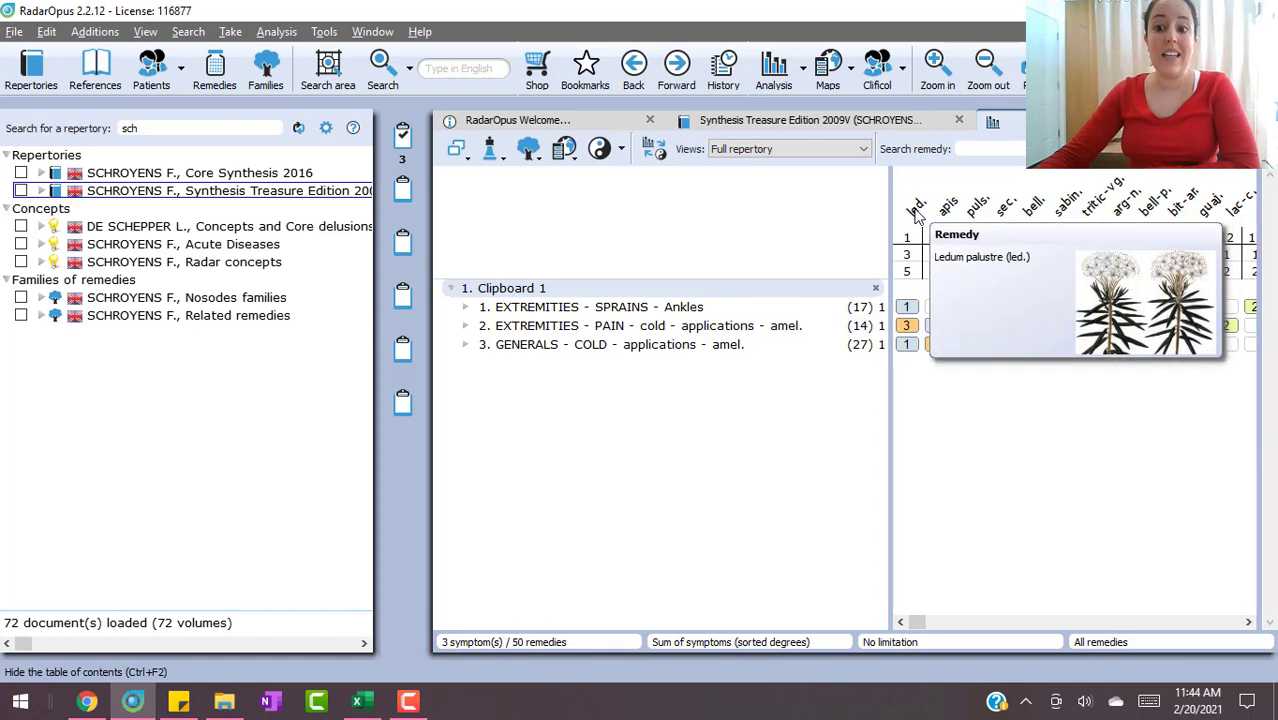
mouse_move(1164, 211)
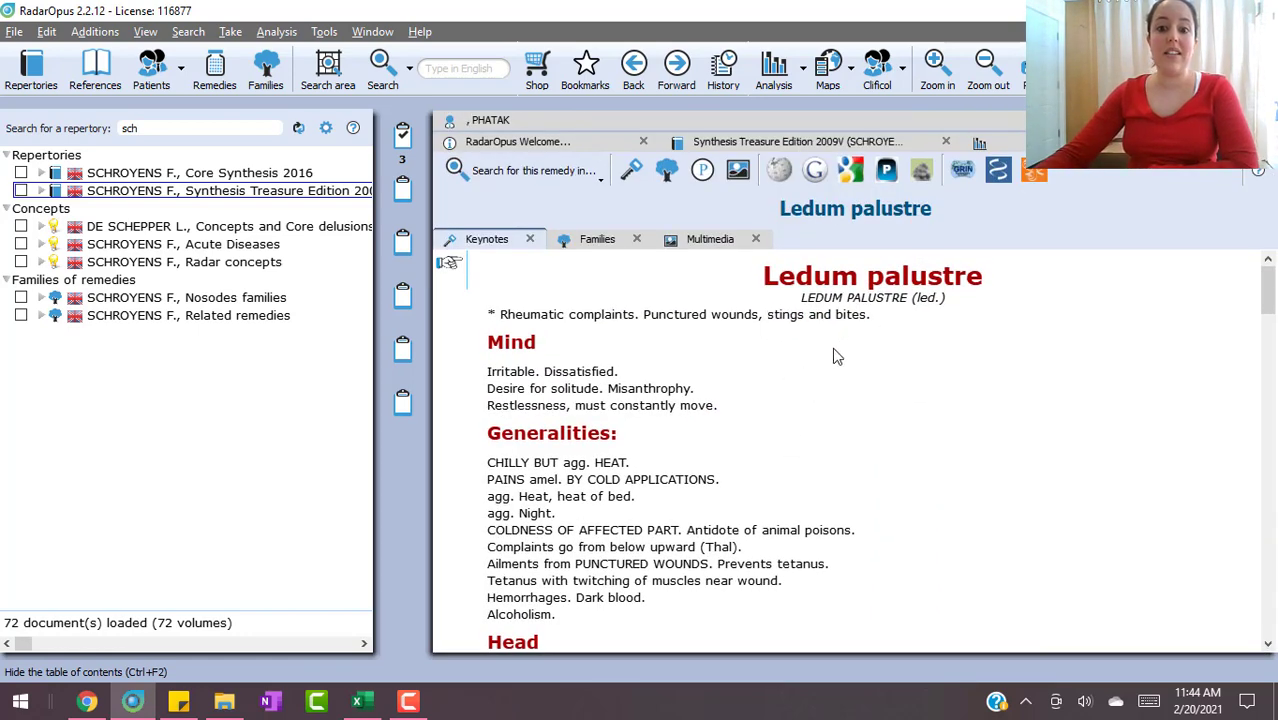
scroll(836, 358, down, 6)
scroll(620, 350, down, 2)
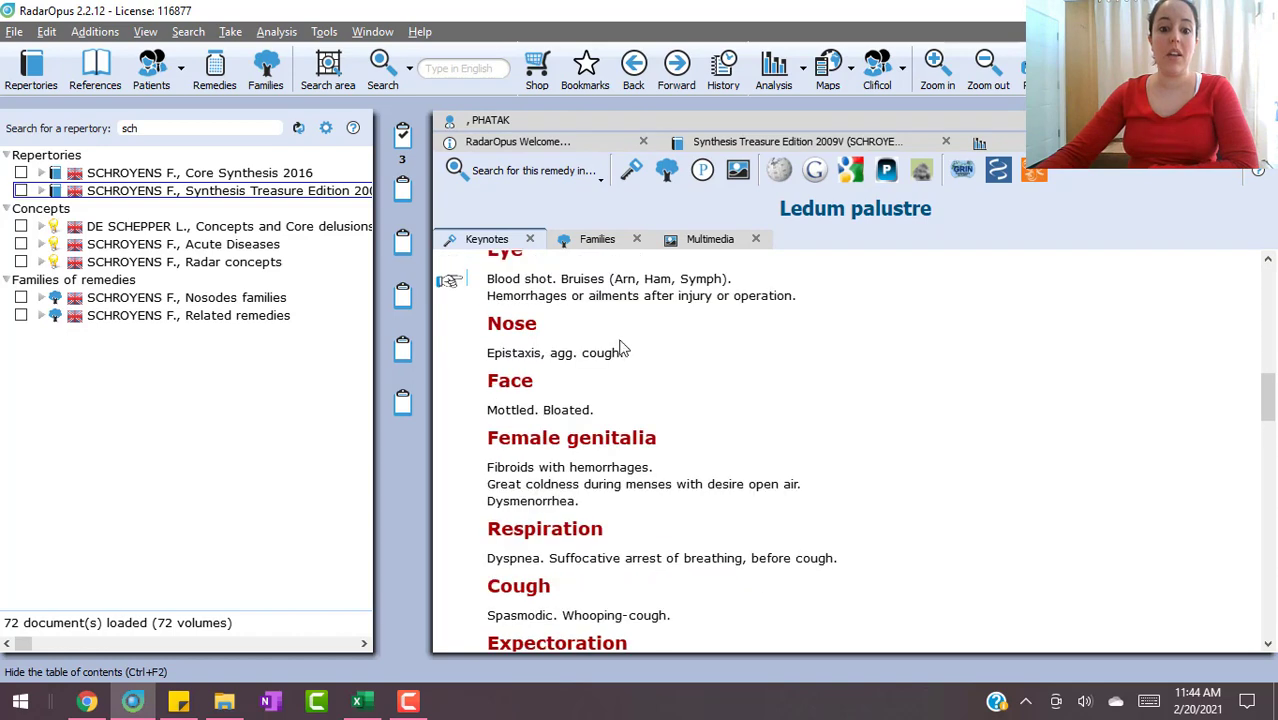
scroll(670, 414, down, 15)
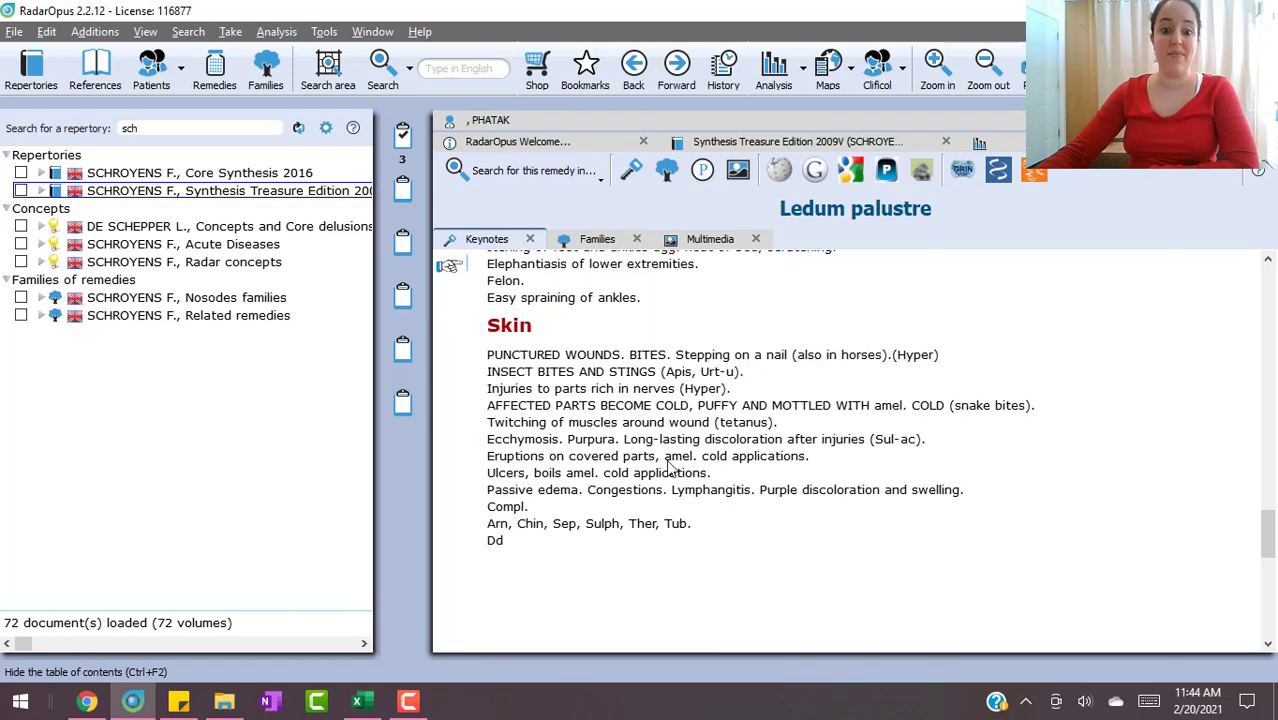
scroll(670, 466, up, 6)
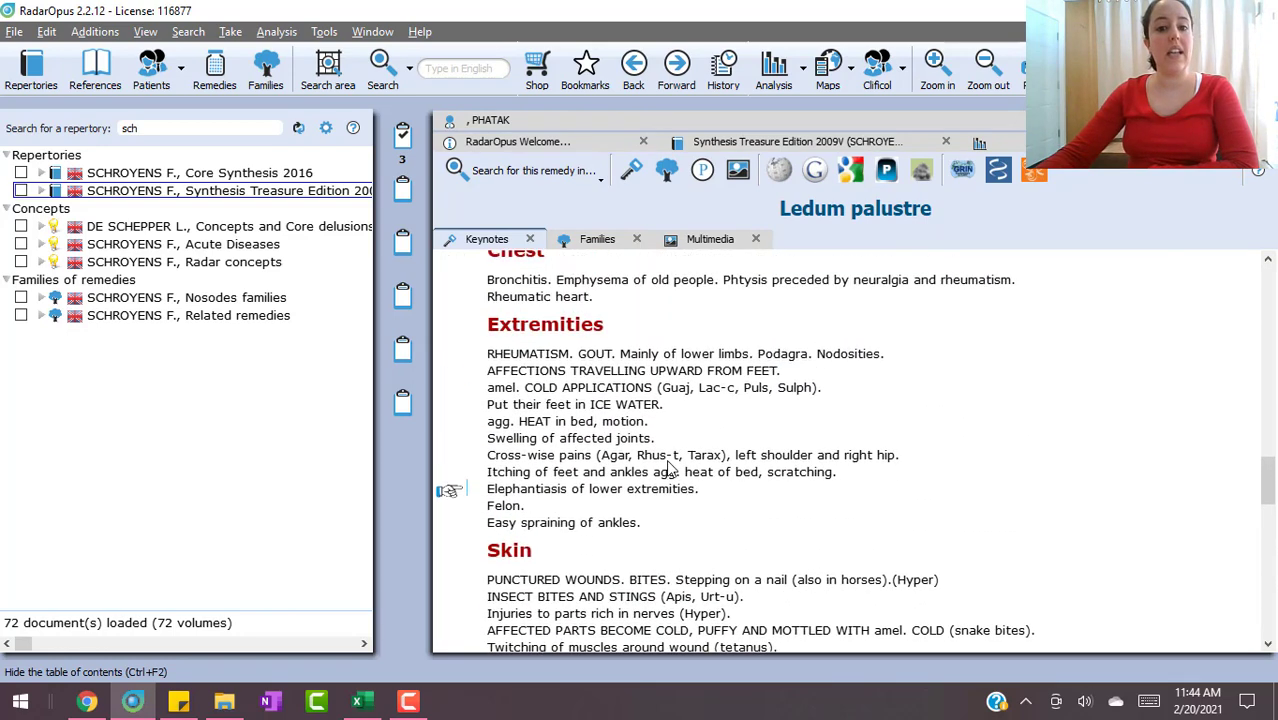
scroll(668, 462, up, 6)
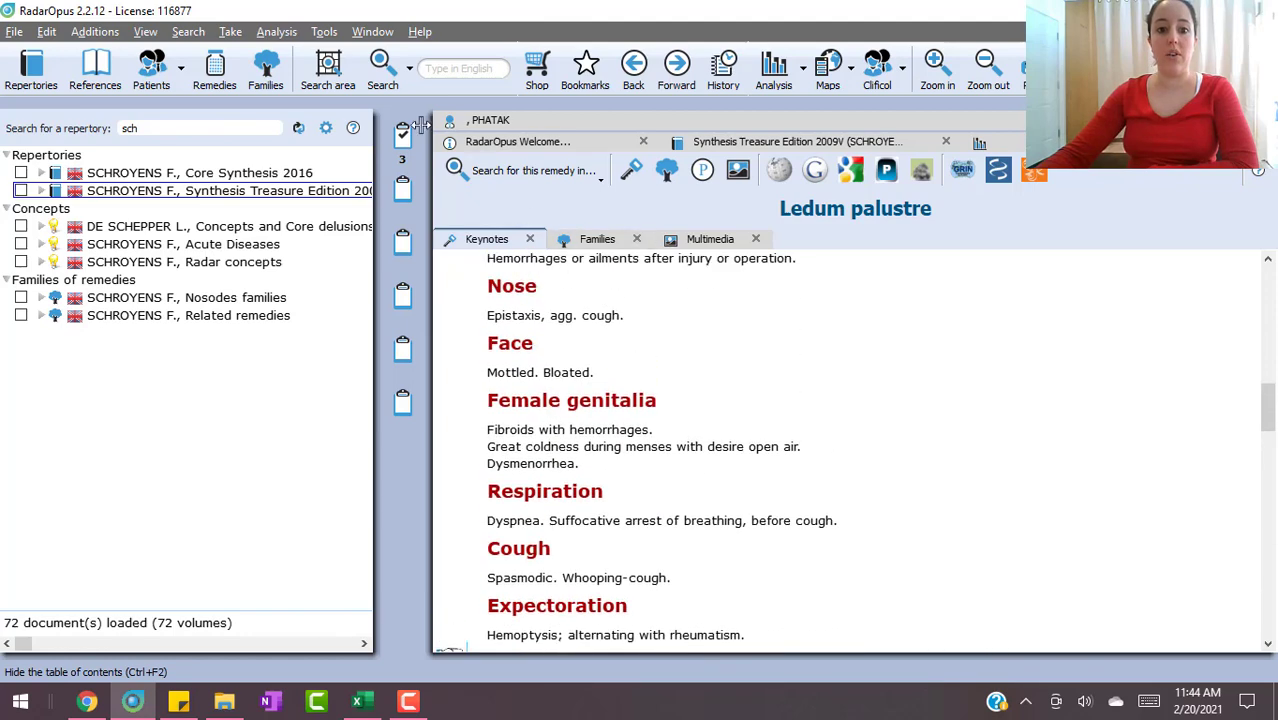
click(402, 140)
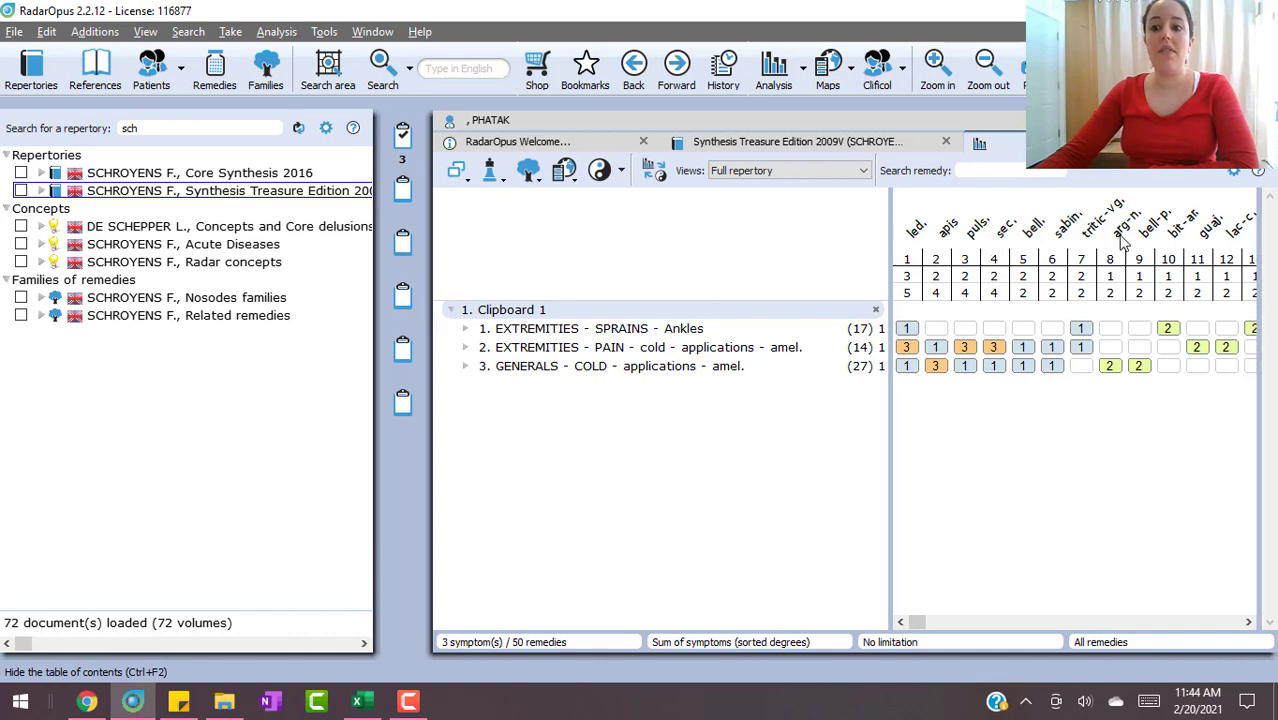
View the Sabina keynotes from the GENERALS - COLD - applications - amel. rubric in the repertory and return to the Clipboard 1 analysis.
mouse_move(1038, 240)
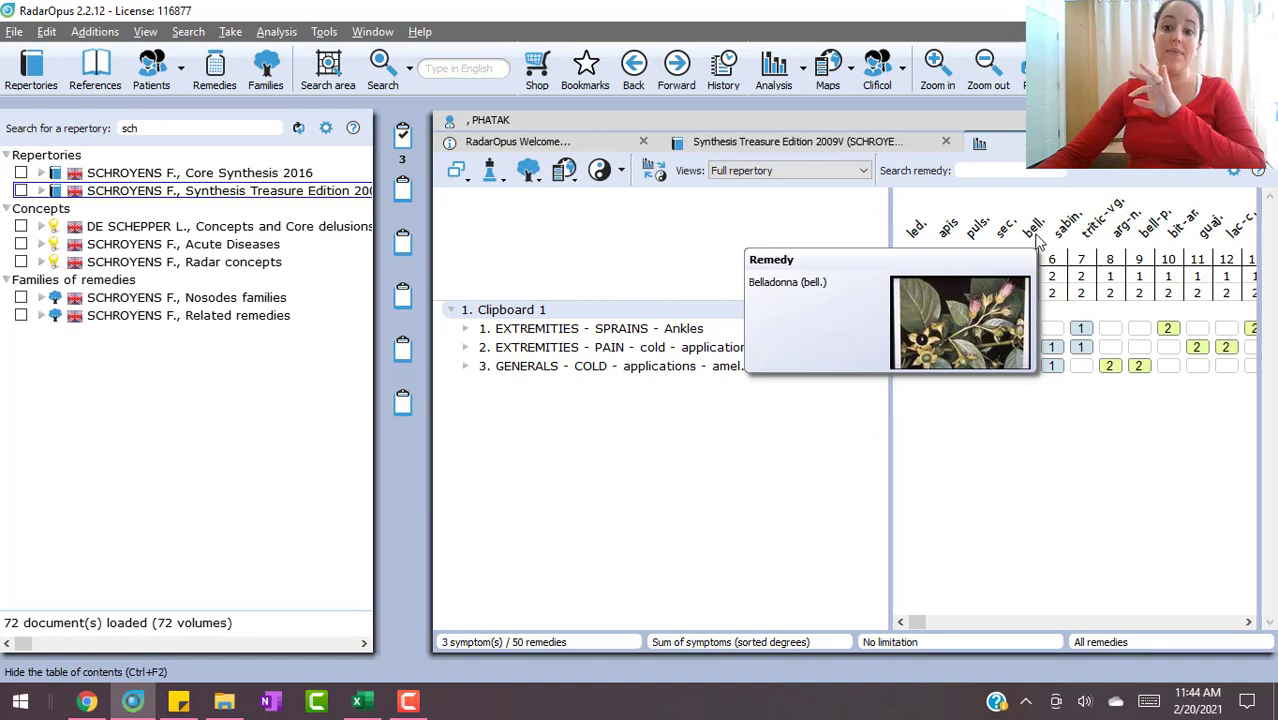
click(860, 141)
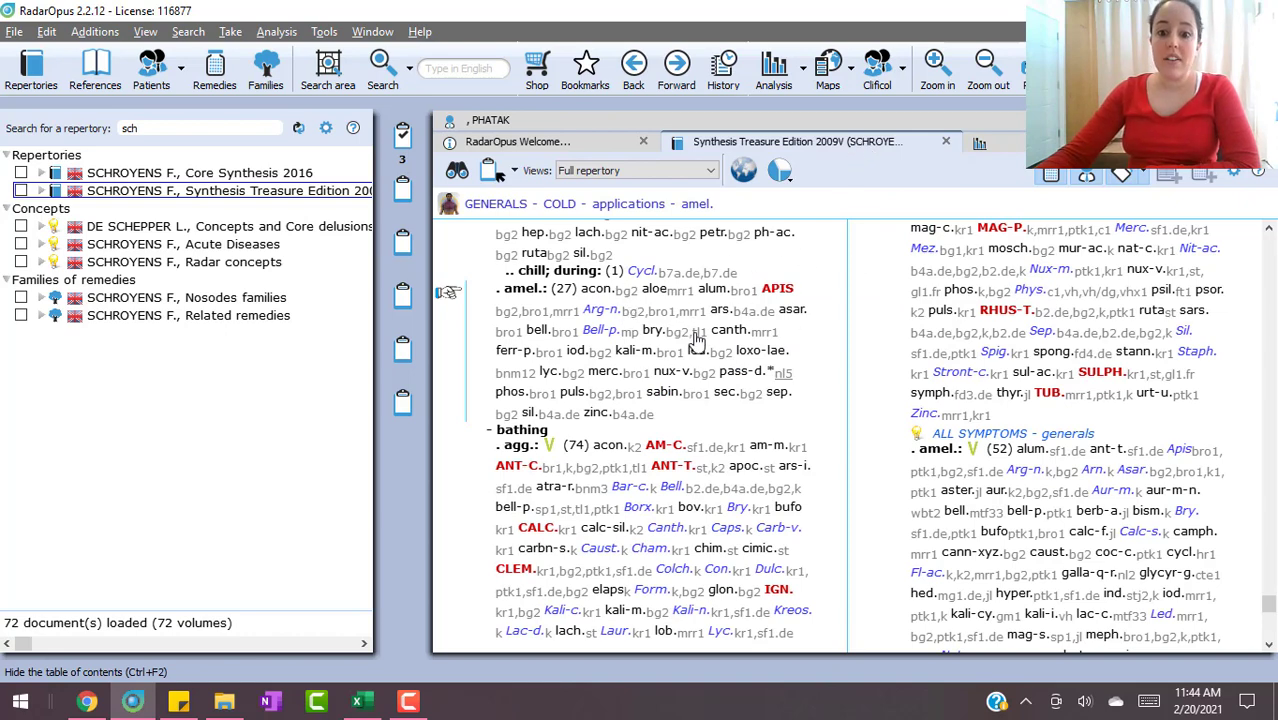
double_click(663, 395)
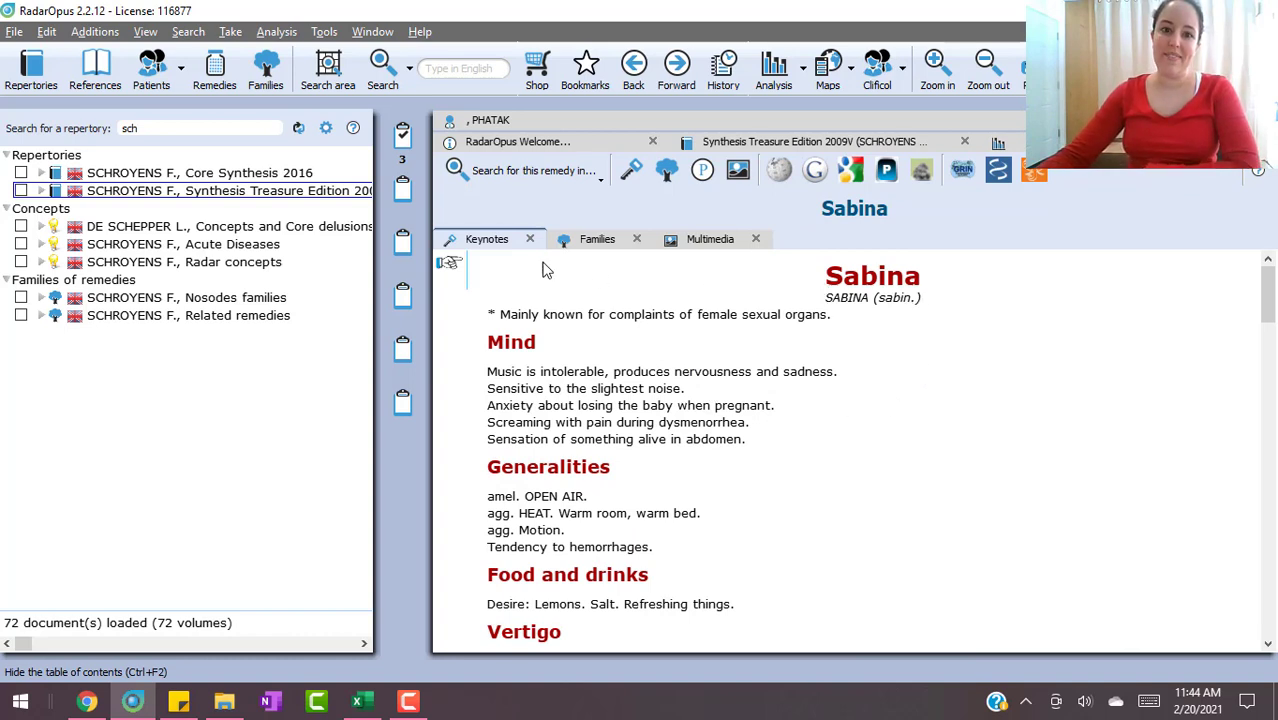
click(400, 148)
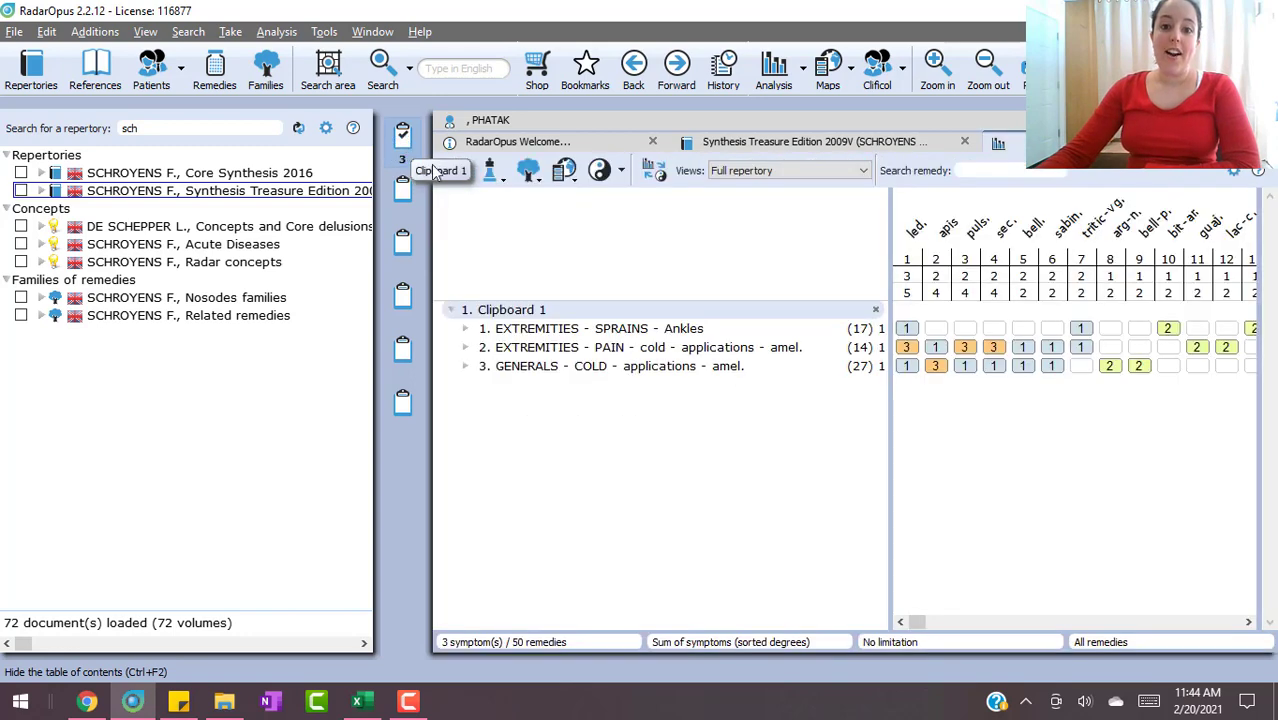